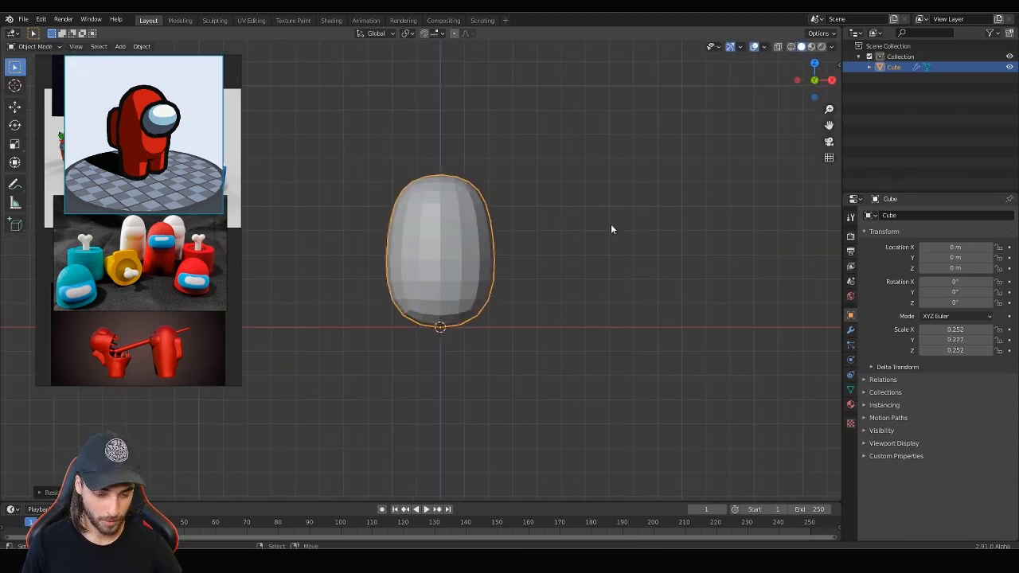
Add a cylinder for the legs and display the figure in a single brown colour
key(shift+a)
click(581, 298)
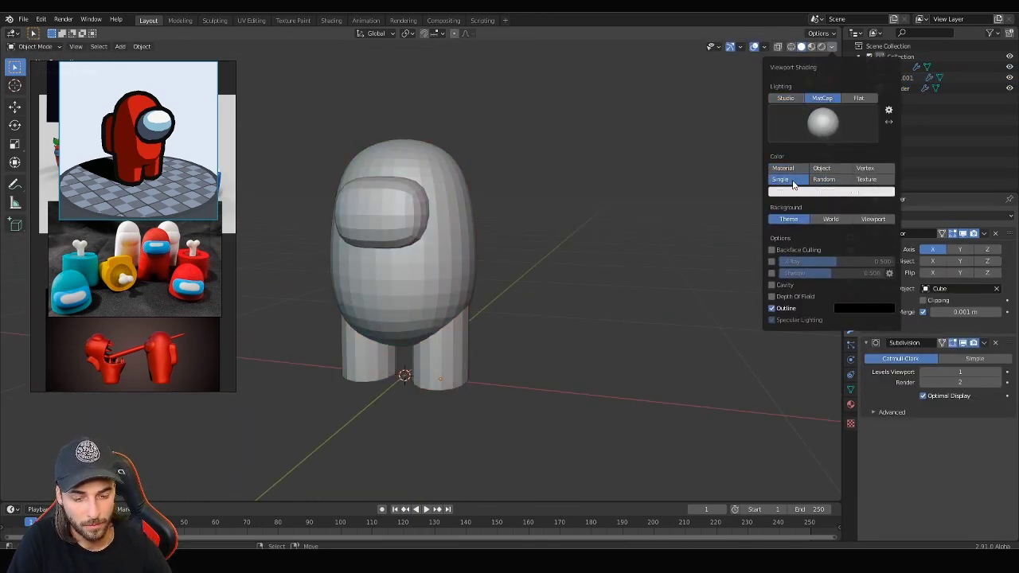
click(794, 191)
click(820, 120)
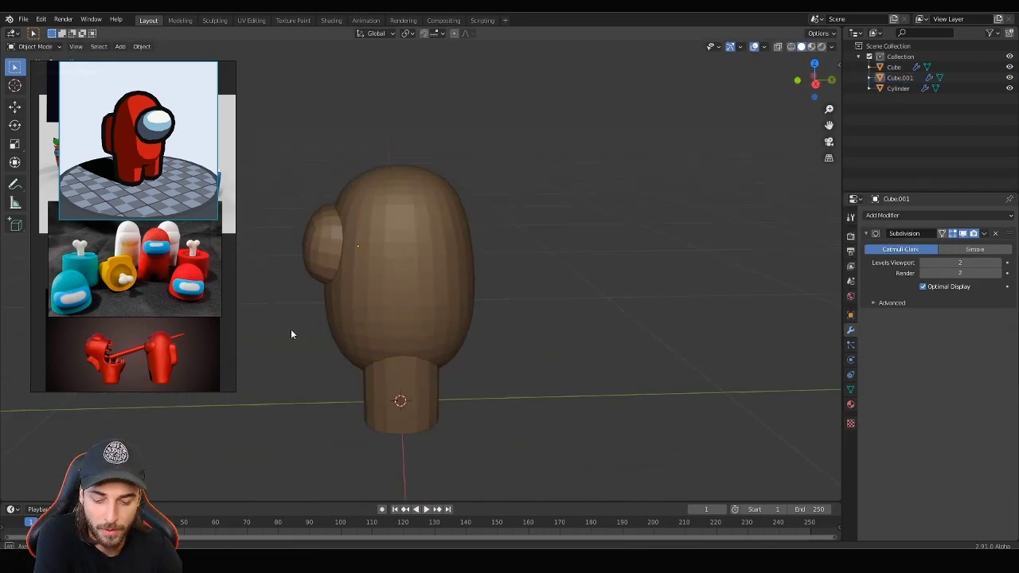
middle_drag(291, 334, 550, 317)
Add a cube for the backpack and flatten it along the Y axis
key(shift+a)
click(551, 317)
key(KP_3)
key(s)
key(y)
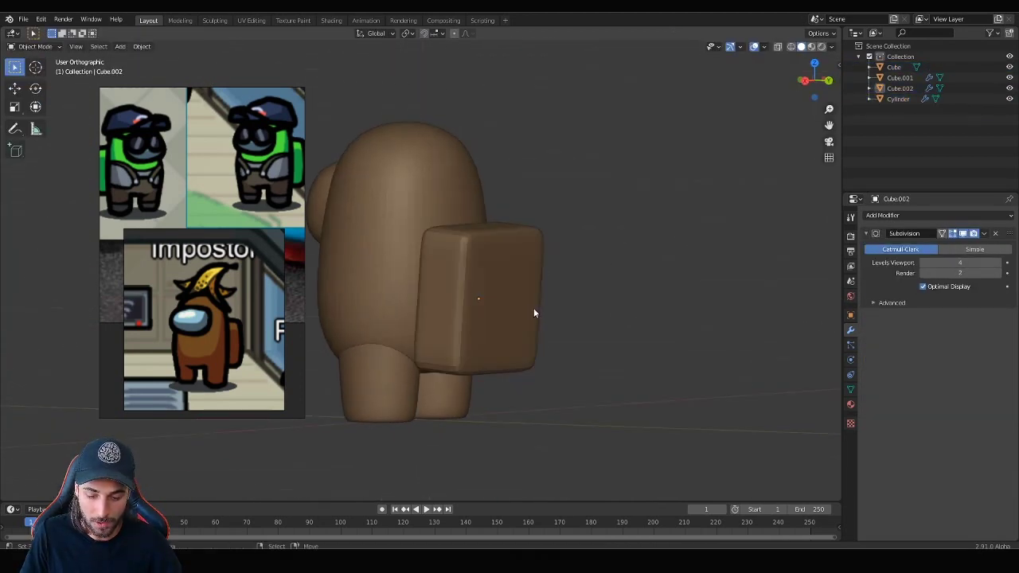
scroll(533, 312, down, 4)
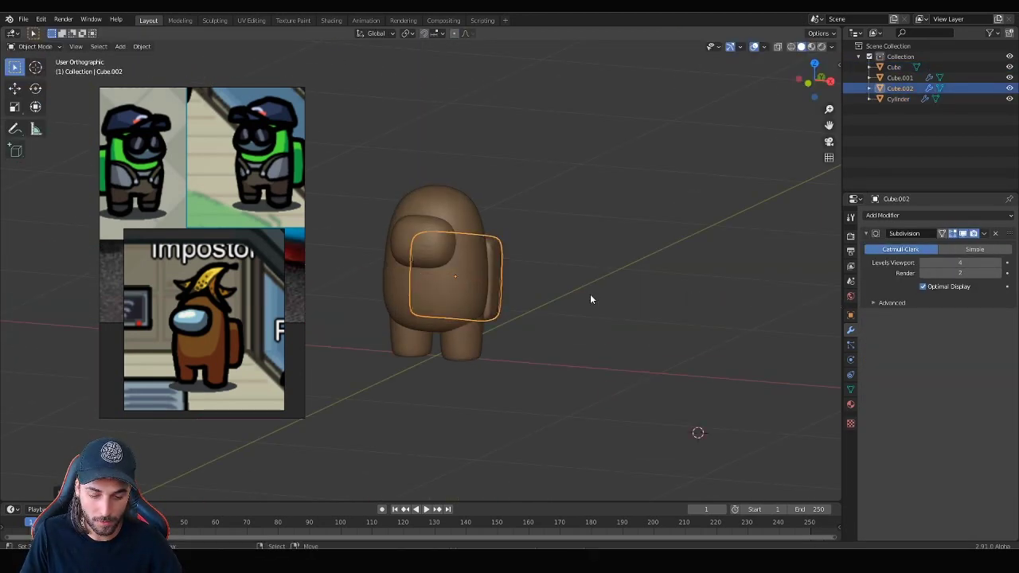
Add a dome mesh for the cap and scale it to fit the head
key(shift+a)
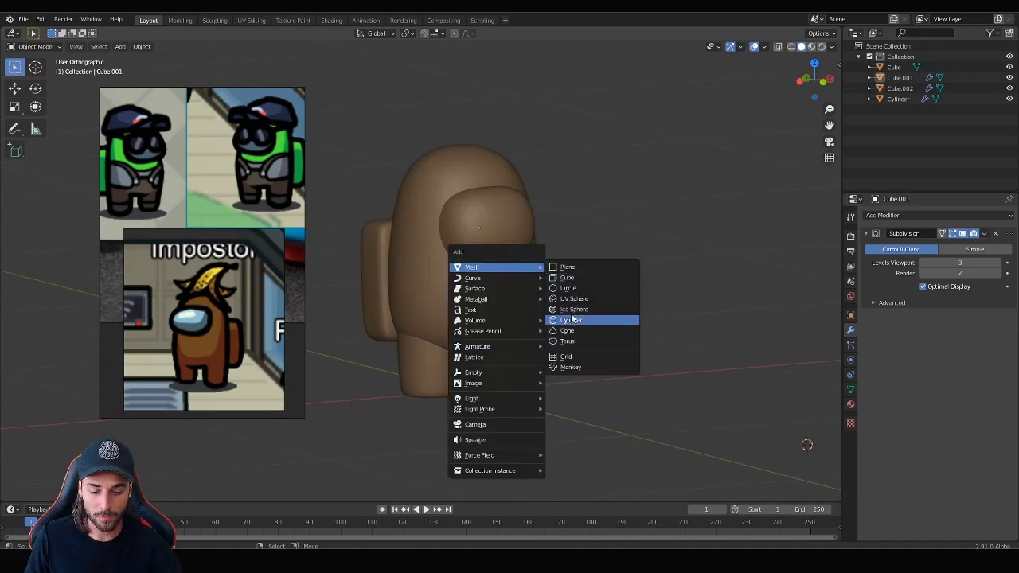
click(592, 316)
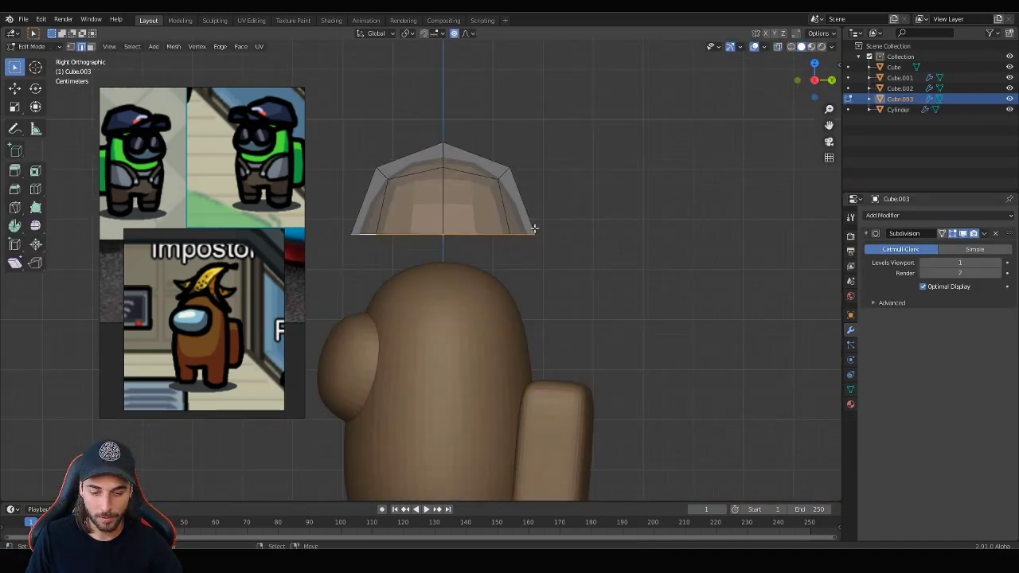
key(s)
click(626, 211)
Duplicate the dome and flatten the copy into the cap's brim
key(KP_3)
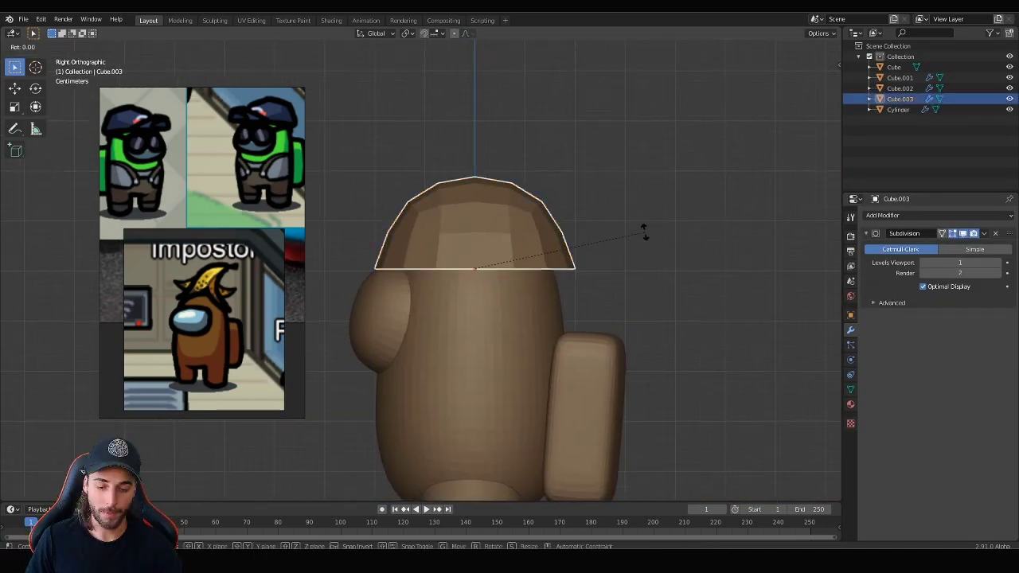
key(shift+d)
key(Tab)
middle_drag(643, 228, 383, 278)
mouse_move(479, 379)
middle_down()
mouse_move(627, 326)
mouse_move(523, 378)
mouse_move(569, 295)
middle_up()
key(Tab)
click(570, 295)
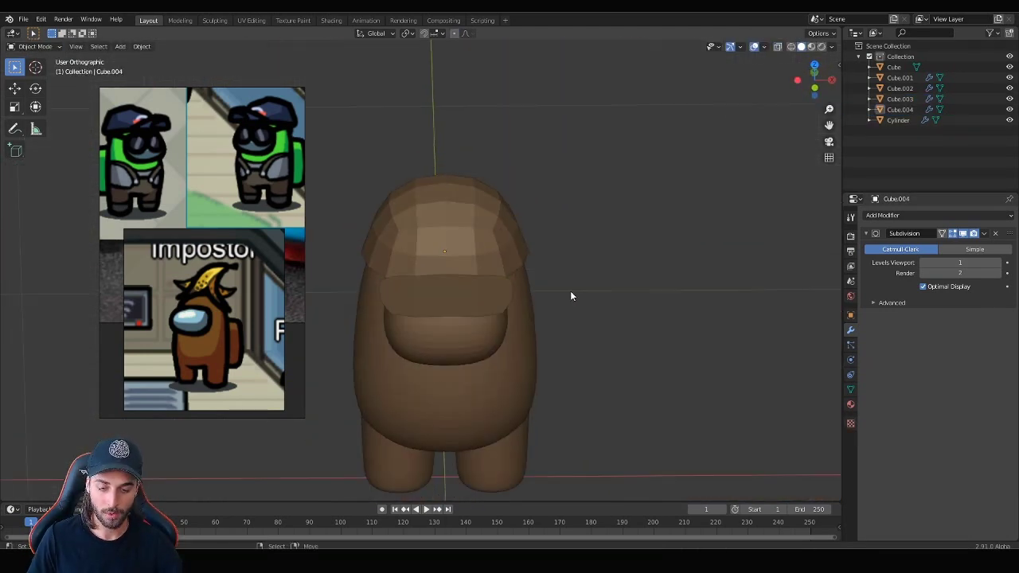
click(689, 215)
middle_drag(689, 215, 510, 245)
Reposition the brim's geometry in Edit Mode so it sits on the head
click(494, 261)
key(Tab)
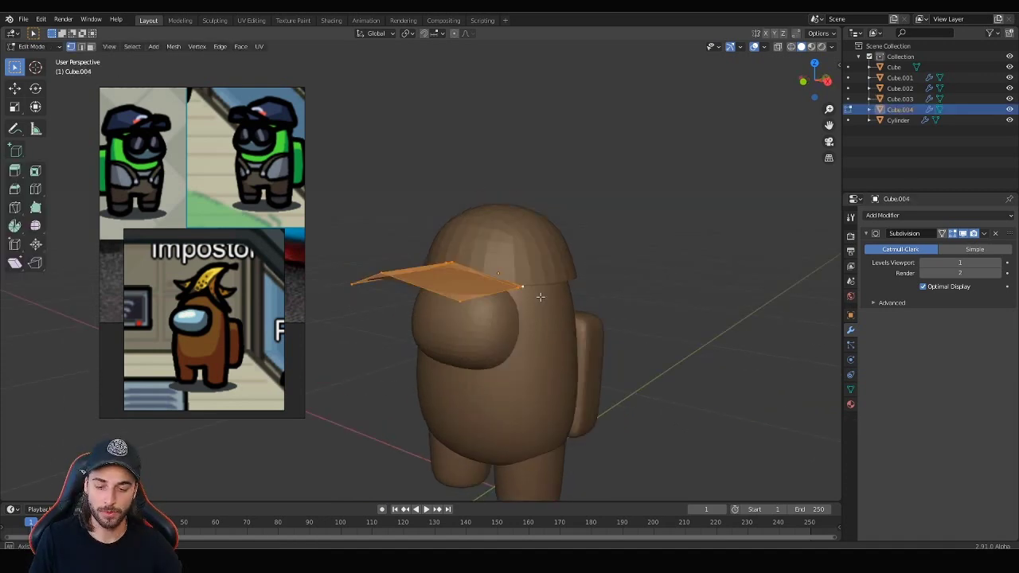
scroll(539, 295, up, 3)
key(KP_3)
key(g)
click(502, 335)
key(Tab)
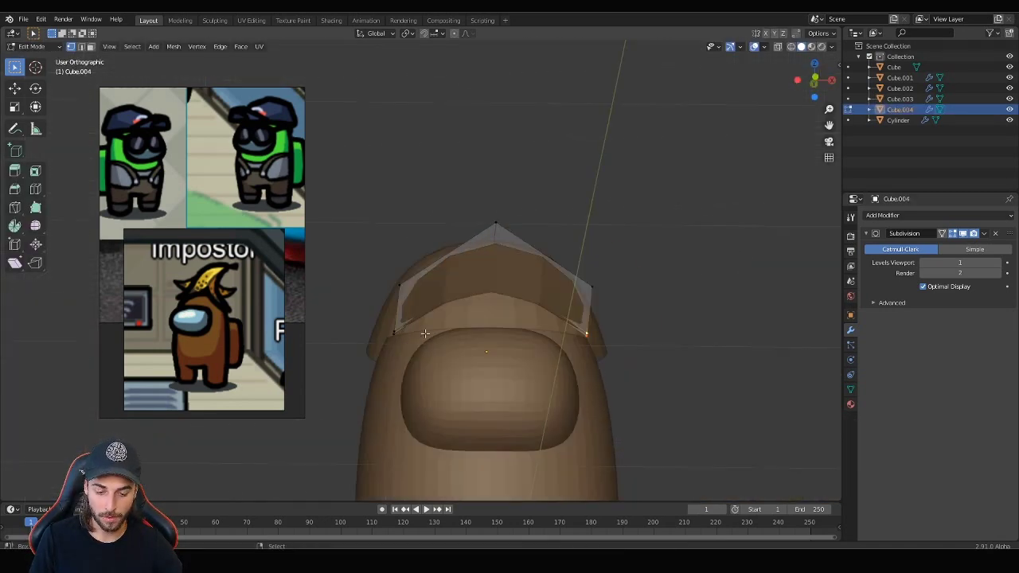
middle_drag(501, 335, 564, 423)
scroll(409, 273, down, 5)
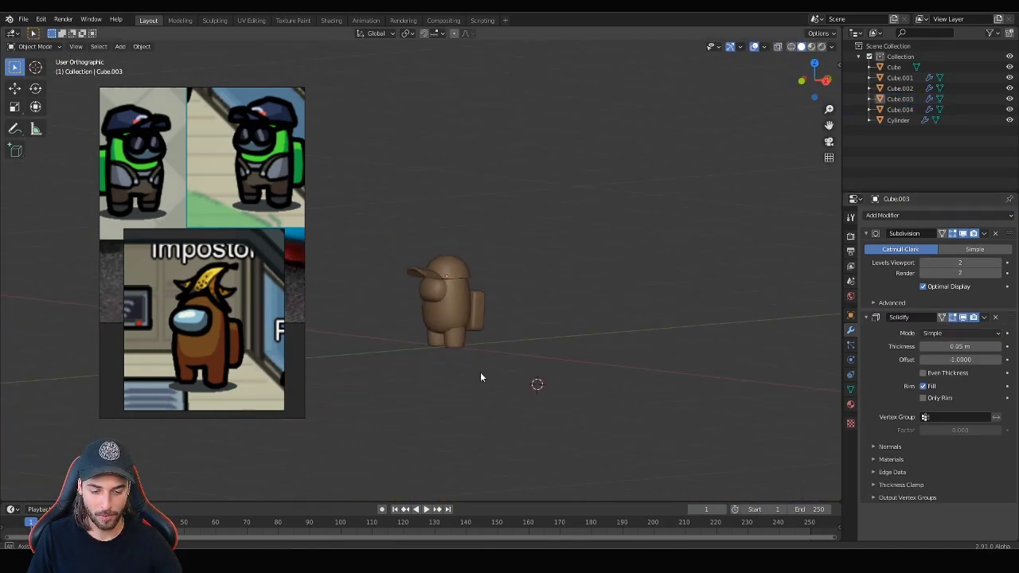
scroll(479, 373, up, 4)
middle_drag(511, 325, 573, 262)
Move the brim along the Y axis so it juts forward
key(g)
click(390, 276)
middle_drag(390, 277, 598, 306)
key(g)
key(y)
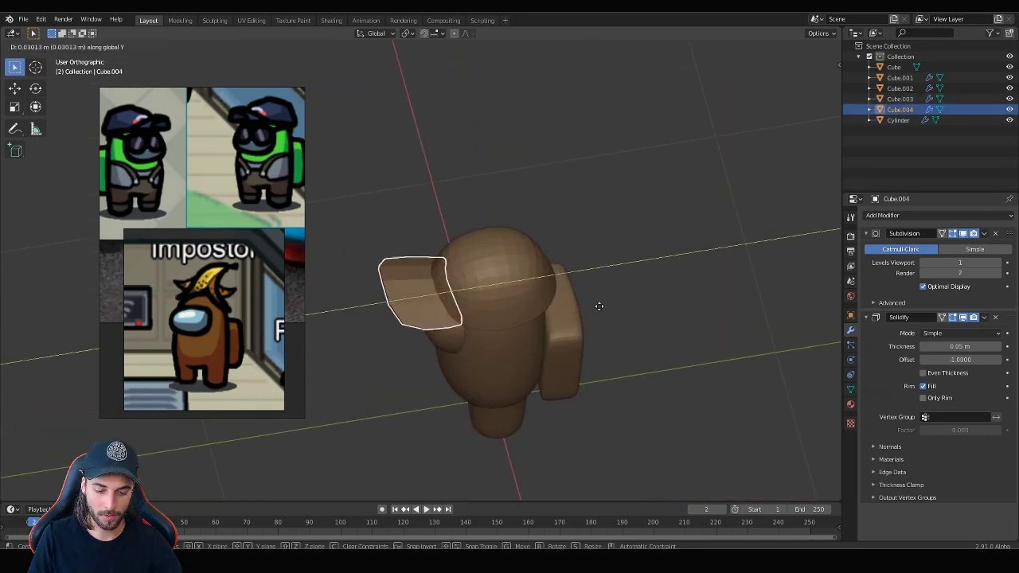
Tilt the dome geometry from the side view so it sits on the head
click(465, 217)
key(Tab)
key(KP_3)
scroll(513, 299, up, 3)
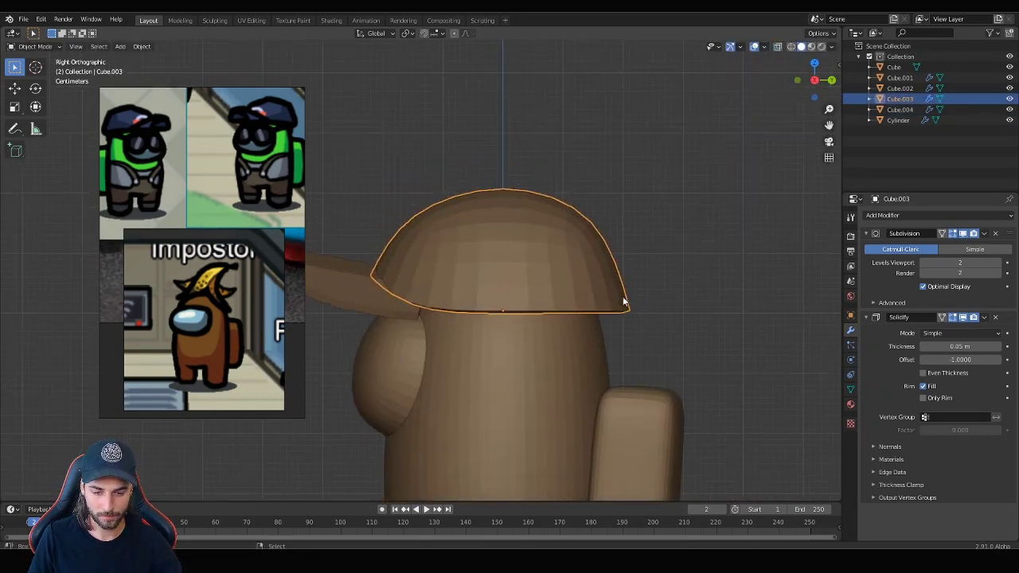
key(g)
key(y)
click(716, 237)
key(Tab)
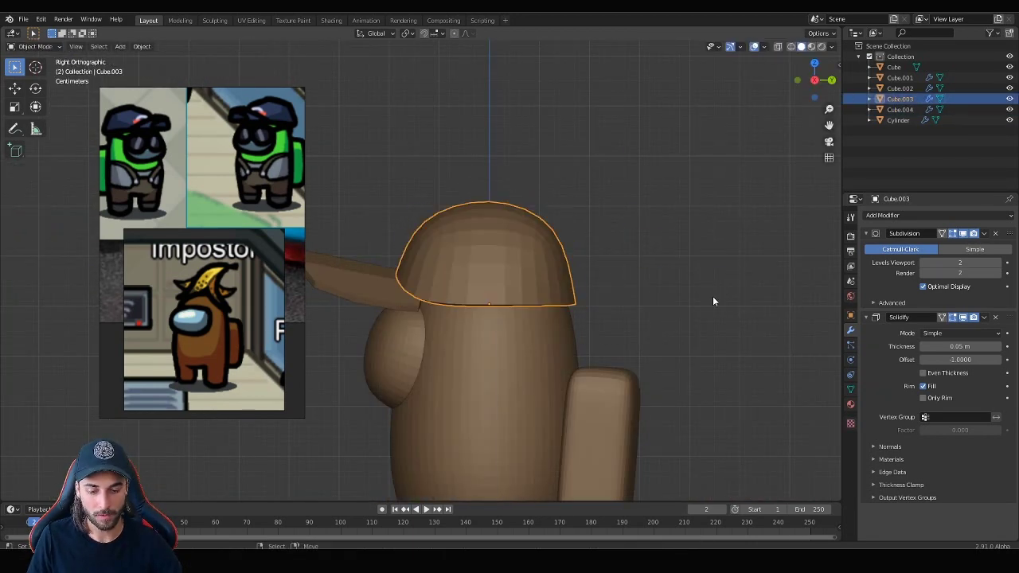
mouse_move(713, 296)
middle_down()
mouse_move(557, 341)
mouse_move(514, 333)
middle_up()
Scale the cap dome along Y and check the cap from the front
click(408, 258)
middle_drag(407, 259, 597, 233)
key(s)
key(y)
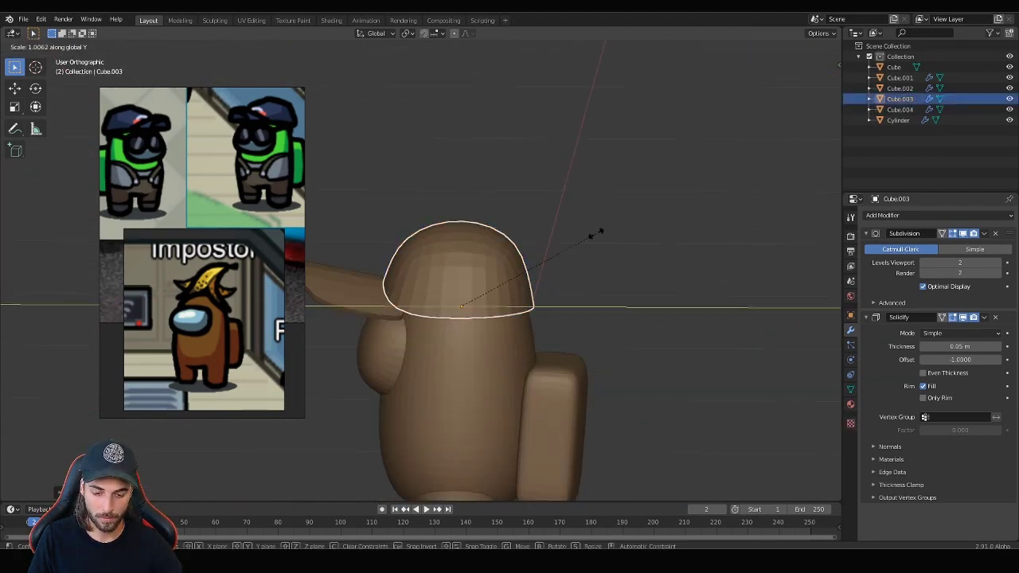
click(501, 253)
key(KP_1)
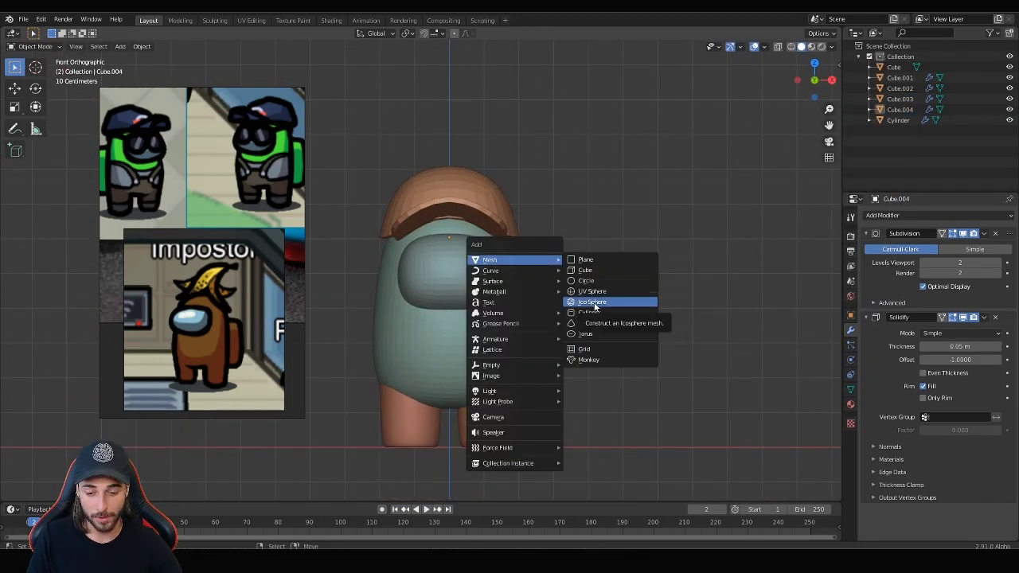
Add a circle for the goggles and shrink it onto the visor
click(587, 281)
scroll(571, 349, down, 6)
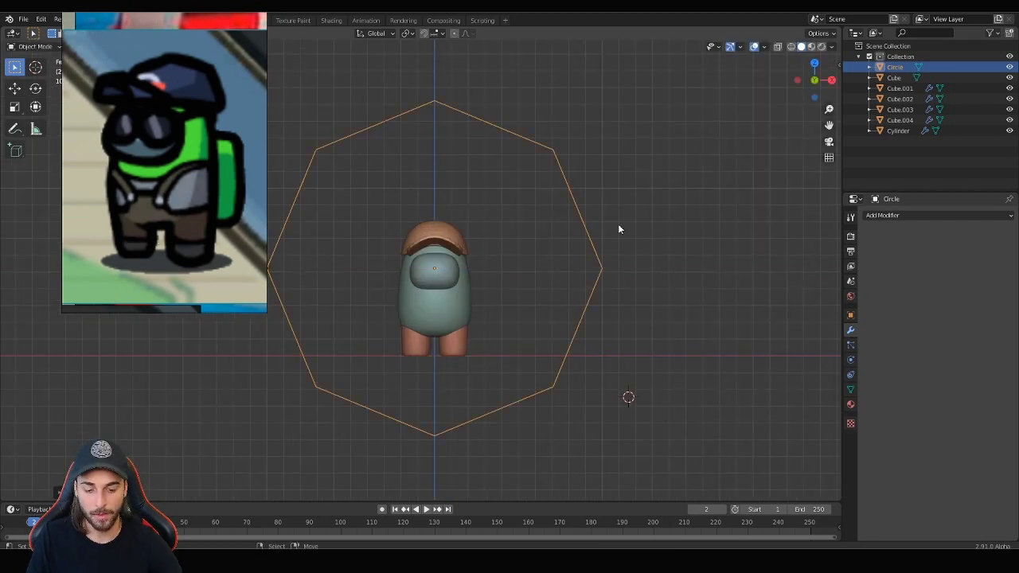
key(KP_3)
key(KP_1)
key(Tab)
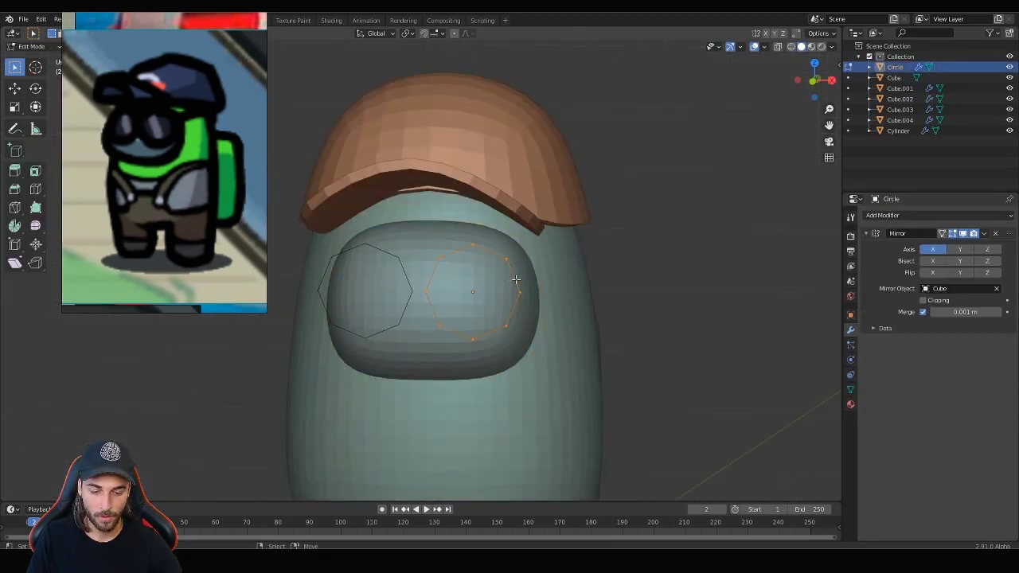
Smooth the goggle rings with subdivision level 2 and move them along Y
key(ctrl+2)
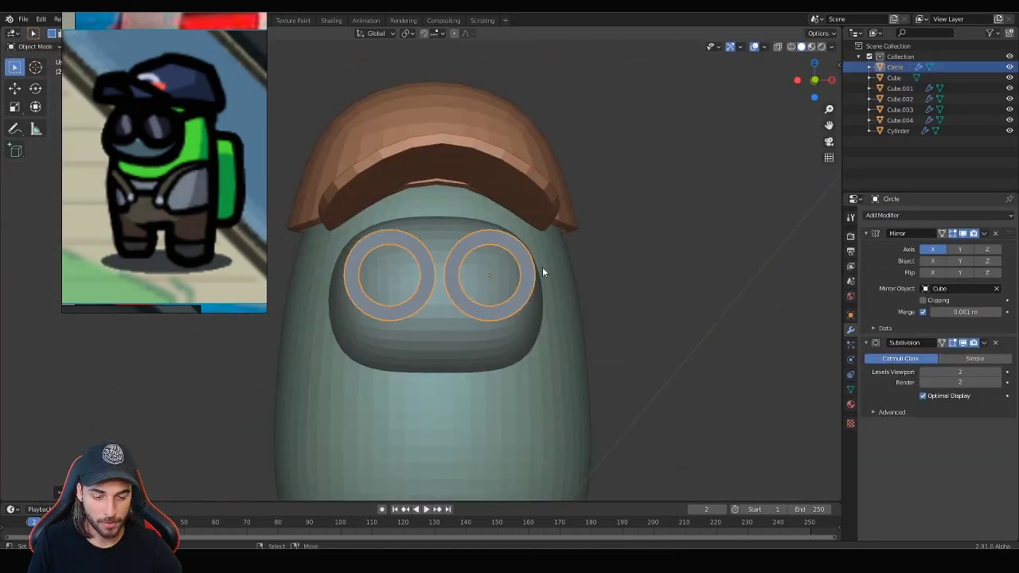
key(KP_6)
key(KP_6)
key(KP_6)
key(Tab)
key(g)
key(y)
click(541, 300)
key(Tab)
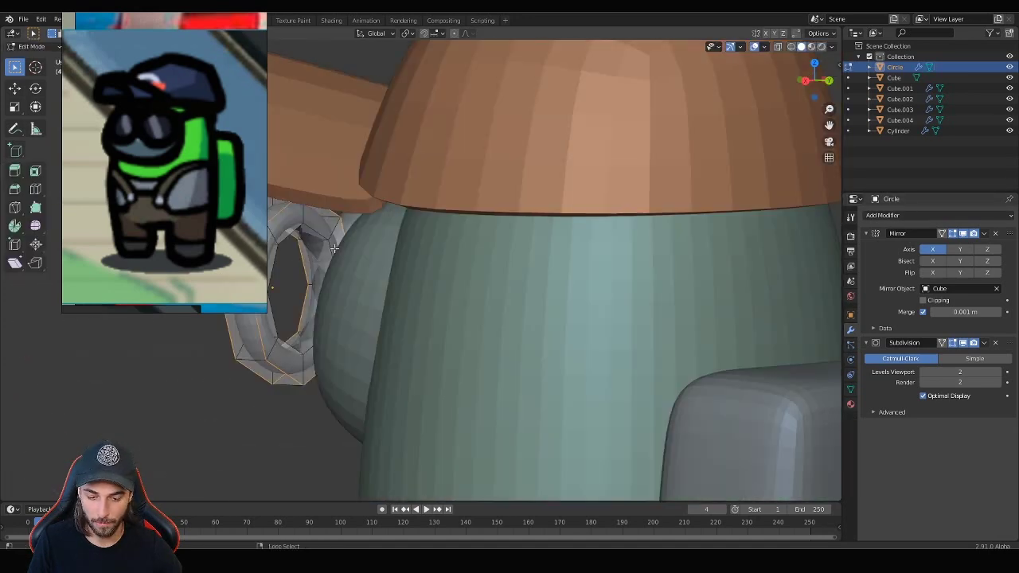
Add a small cube for the strap and copy the goggles' modifiers onto it
key(KP_1)
scroll(353, 337, down, 5)
click(536, 297)
scroll(537, 298, up, 5)
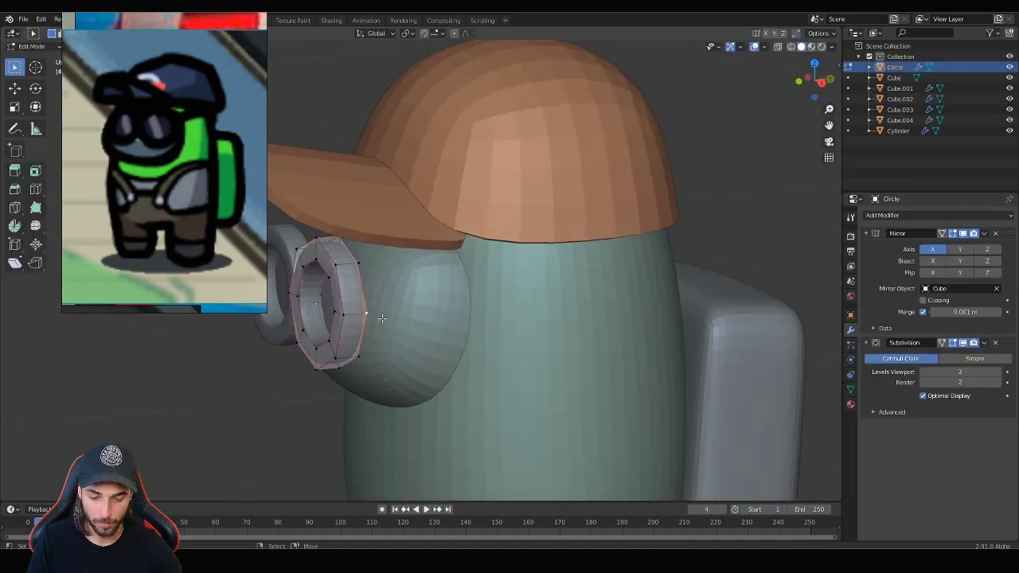
key(shift+a)
key(s)
shift+click(485, 191)
key(ctrl+l)
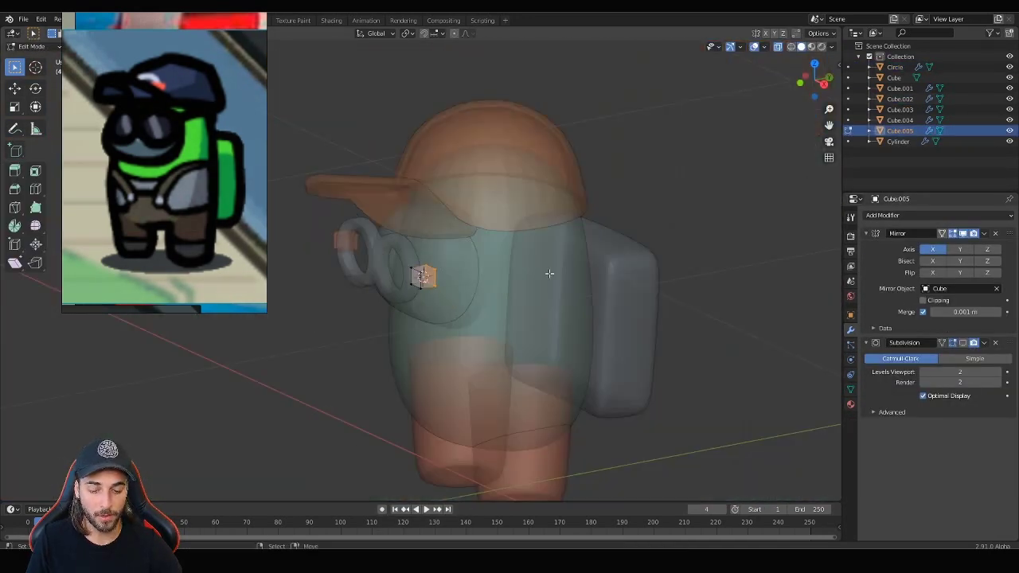
scroll(561, 255, up, 3)
ctrl+right_click(583, 285)
key(Tab)
Select the goggle rings and strap together and adjust them along the X axis
scroll(550, 252, down, 3)
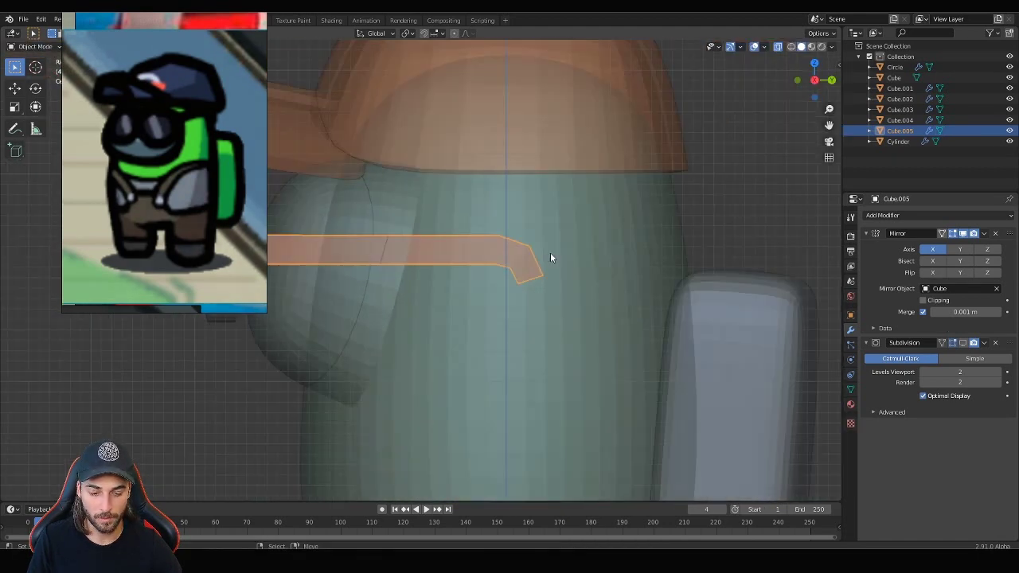
key(KP_1)
click(281, 232)
mouse_move(550, 252)
middle_down()
mouse_move(280, 232)
mouse_move(446, 263)
middle_up()
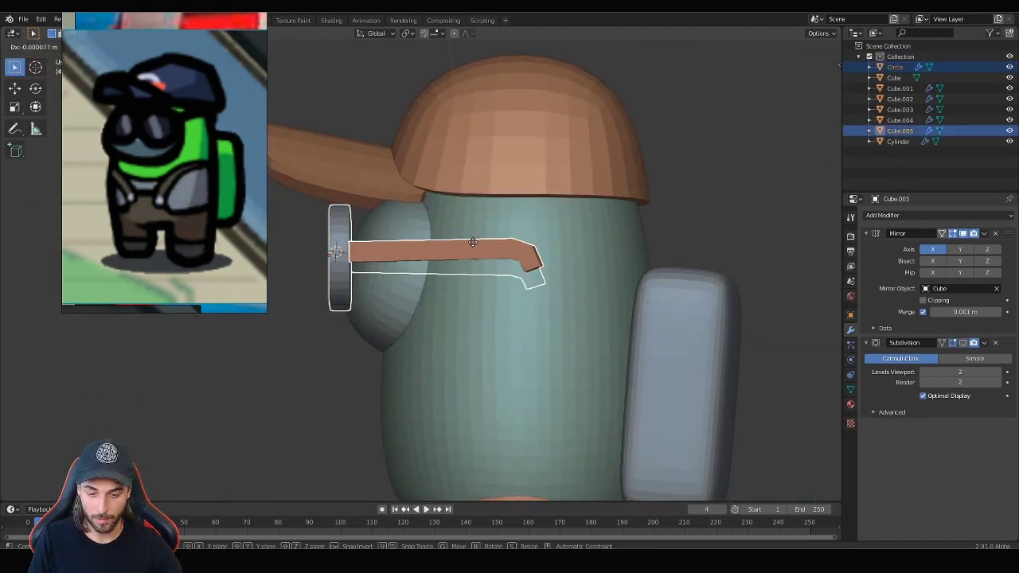
key(KP_1)
scroll(479, 311, up, 2)
shift+click(520, 232)
key(g)
key(x)
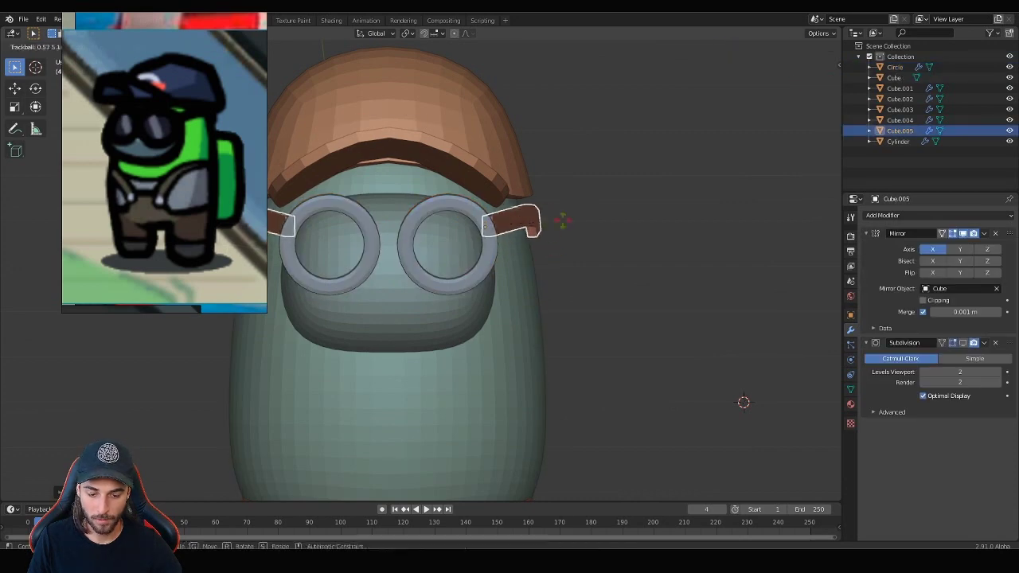
key(Escape)
click(494, 195)
key(KP_1)
middle_drag(537, 249, 499, 274)
Resize the goggle ring in Edit Mode
scroll(499, 274, down, 3)
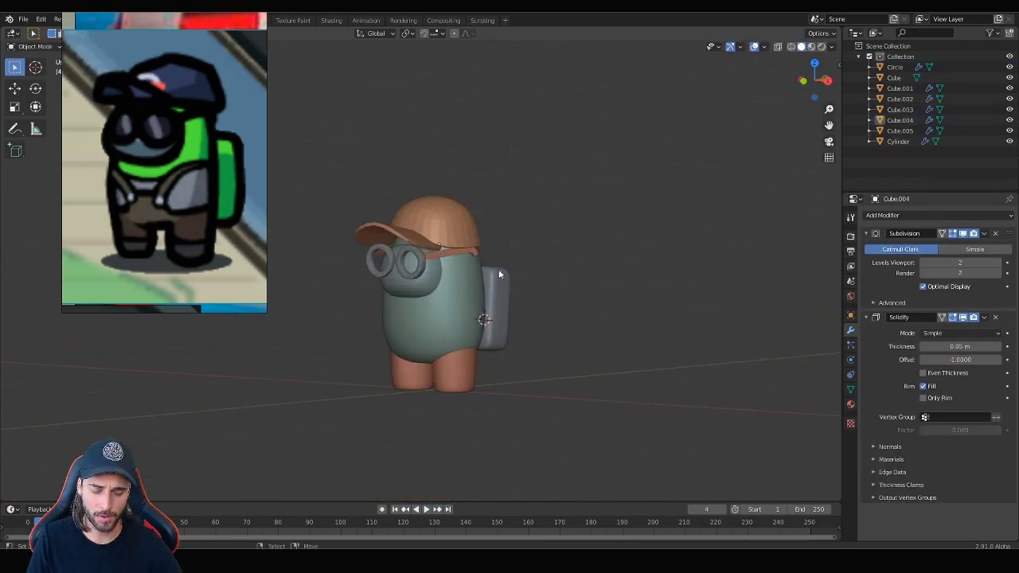
key(KP_3)
middle_drag(596, 210, 466, 240)
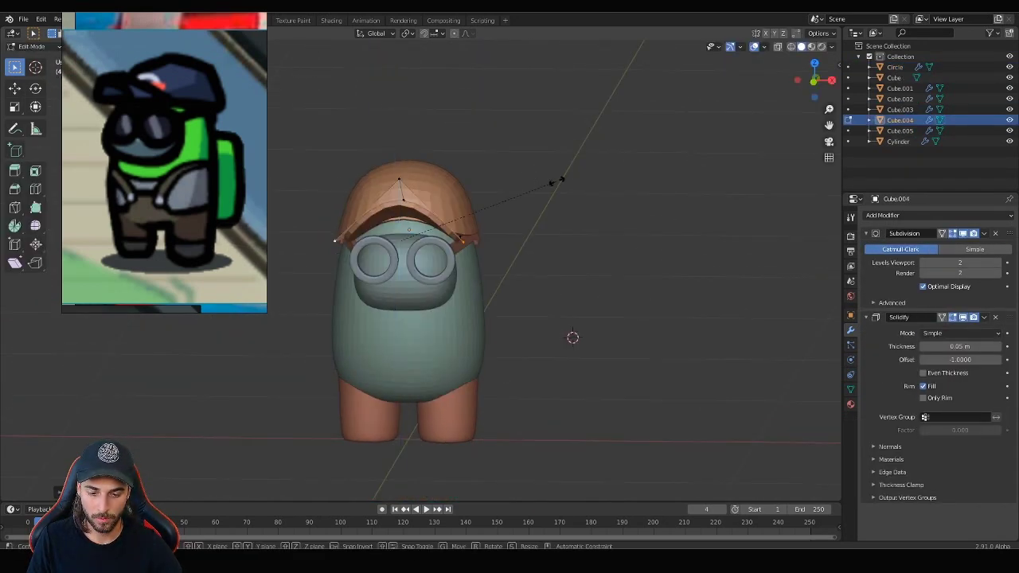
key(Escape)
scroll(496, 234, up, 3)
key(alt+q)
key(KP_Decimal)
key(Return)
Move the headband strap into place from behind the character
key(Tab)
scroll(456, 280, down, 3)
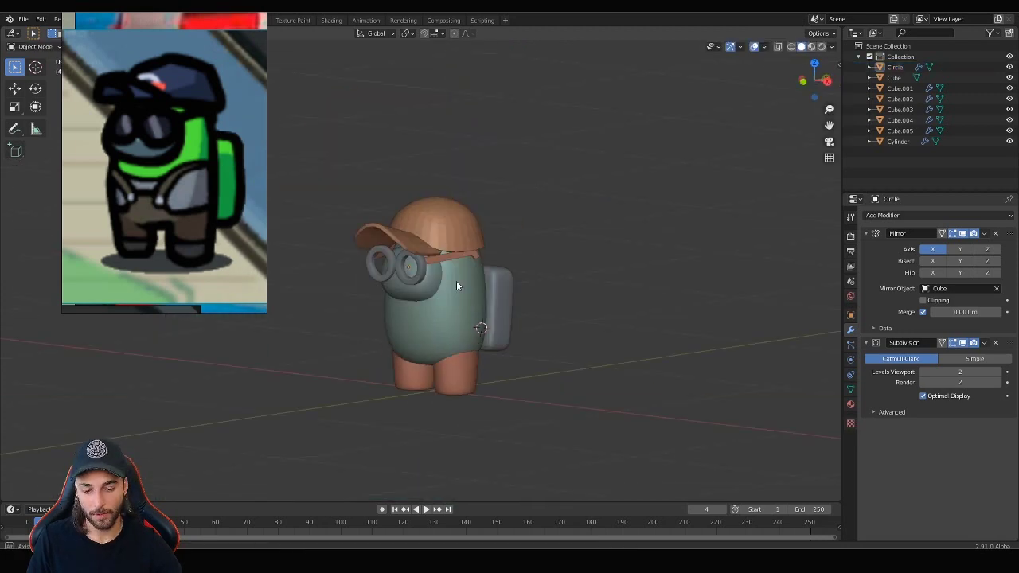
click(523, 205)
middle_drag(522, 239, 430, 117)
key(g)
key(Escape)
scroll(475, 193, down, 3)
Adjust the hat dome's shape from the side and review the whole character
click(475, 193)
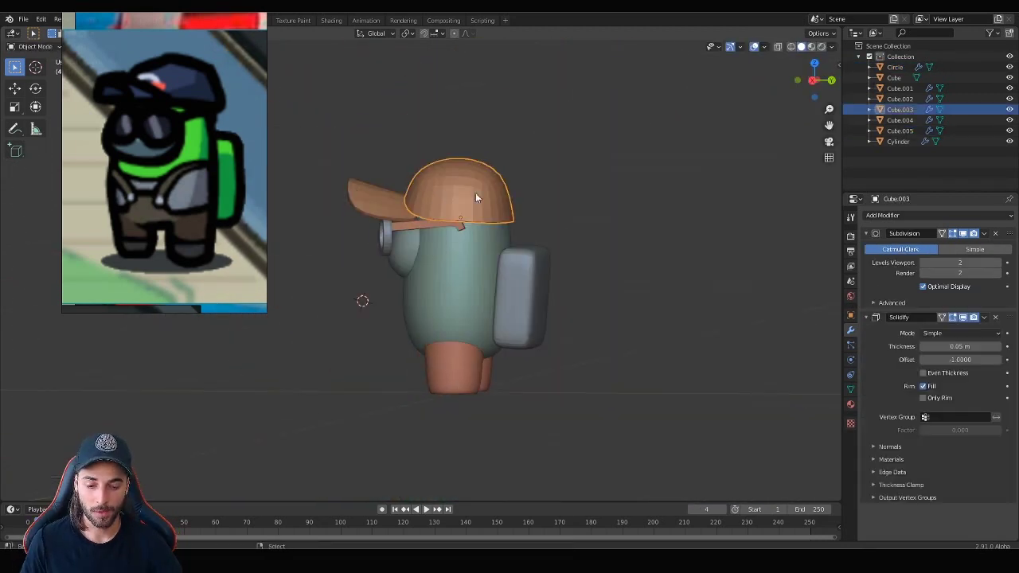
key(Tab)
key(KP_3)
key(Tab)
scroll(439, 209, down, 3)
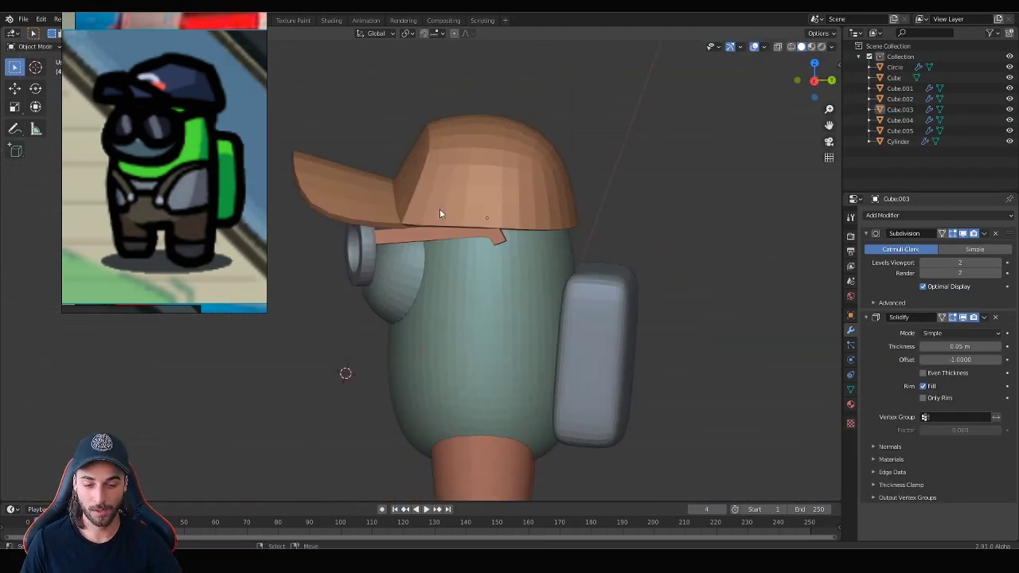
mouse_move(439, 208)
middle_down()
mouse_move(462, 263)
mouse_move(490, 289)
middle_up()
scroll(588, 270, up, 5)
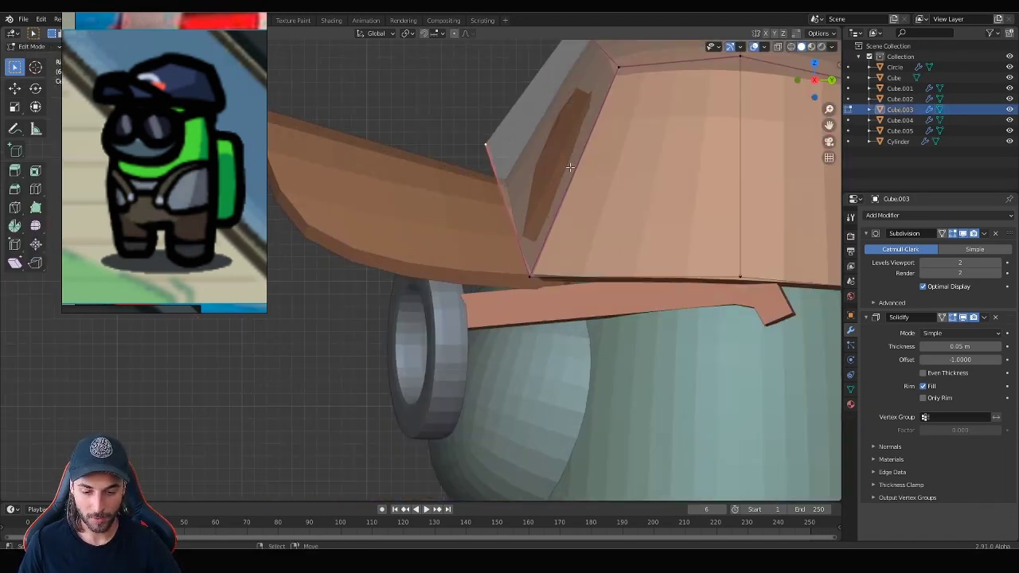
scroll(517, 255, down, 5)
key(KP_1)
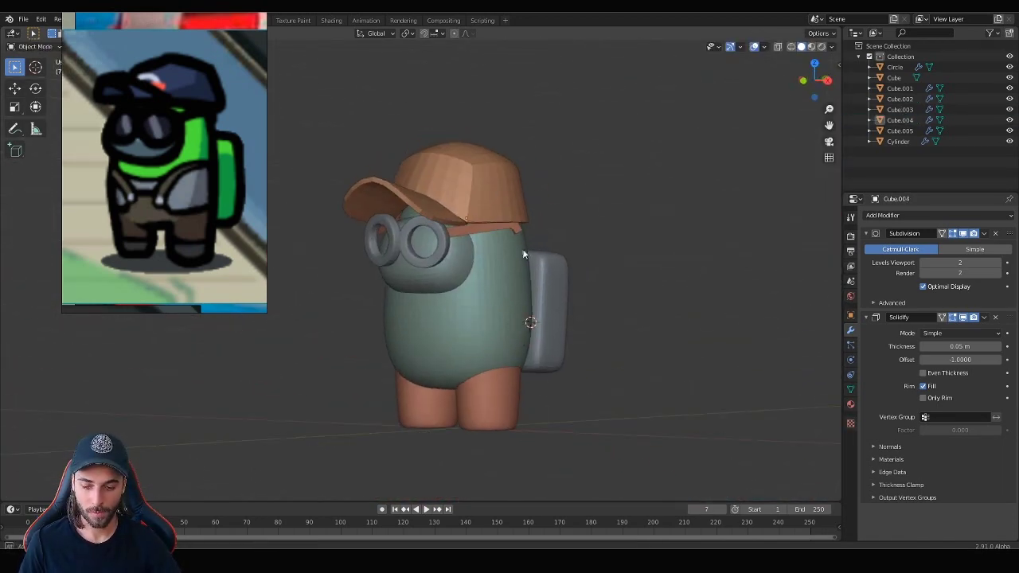
scroll(441, 204, up, 3)
Create lens copies from the goggle ring, snap them into place and check them
key(Tab)
key(shift+s)
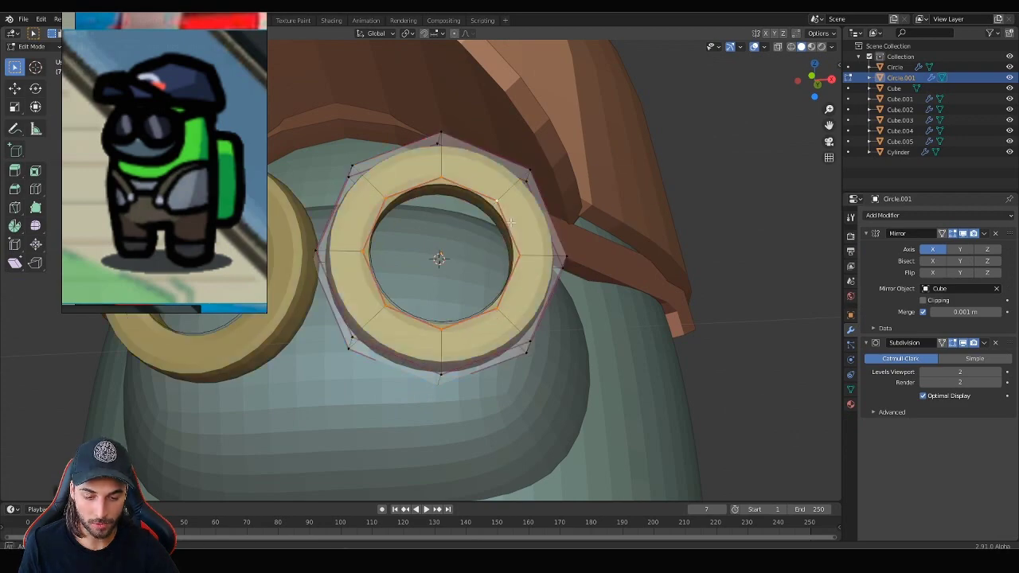
key(Tab)
middle_drag(510, 222, 482, 289)
scroll(482, 290, down, 3)
scroll(568, 298, up, 2)
scroll(535, 259, down, 2)
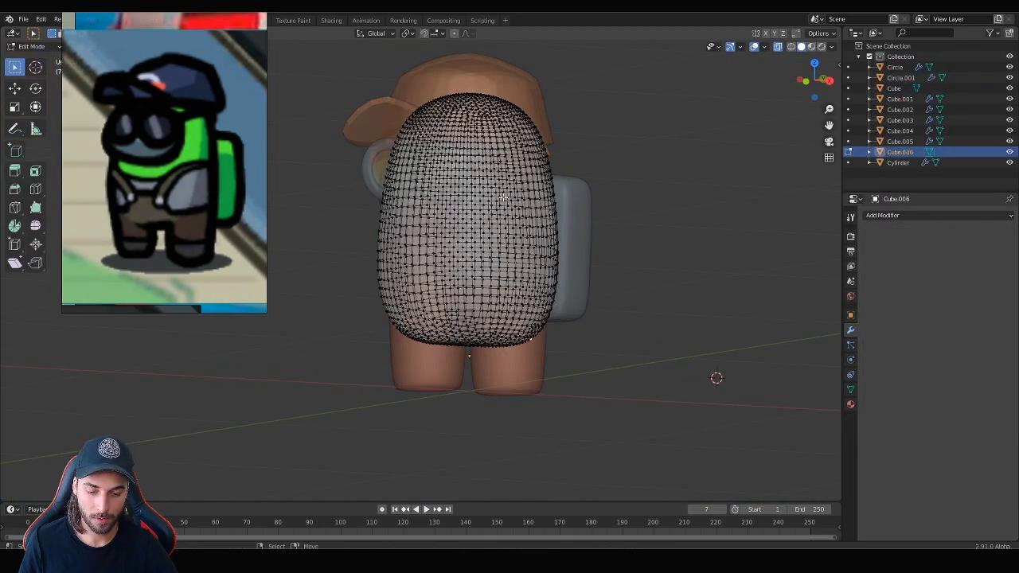
In X-ray, reshape the overalls' lower part by moving, rotating and edge-sliding it
key(alt+z)
scroll(603, 166, up, 5)
mouse_move(603, 166)
middle_down()
mouse_move(588, 286)
mouse_move(631, 240)
middle_up()
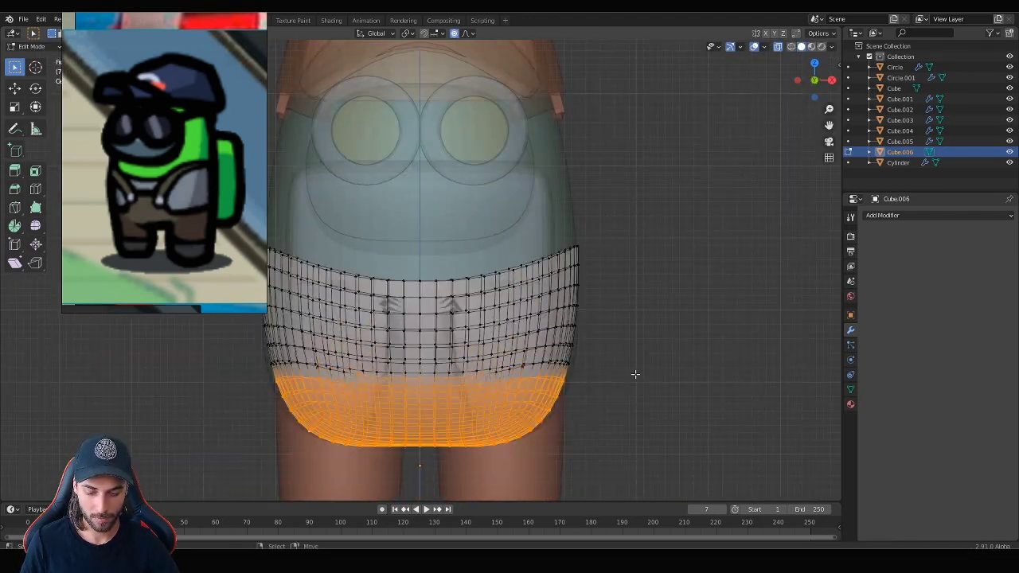
click(489, 311)
mouse_move(489, 310)
middle_down()
mouse_move(544, 271)
mouse_move(434, 216)
middle_up()
key(r)
click(544, 272)
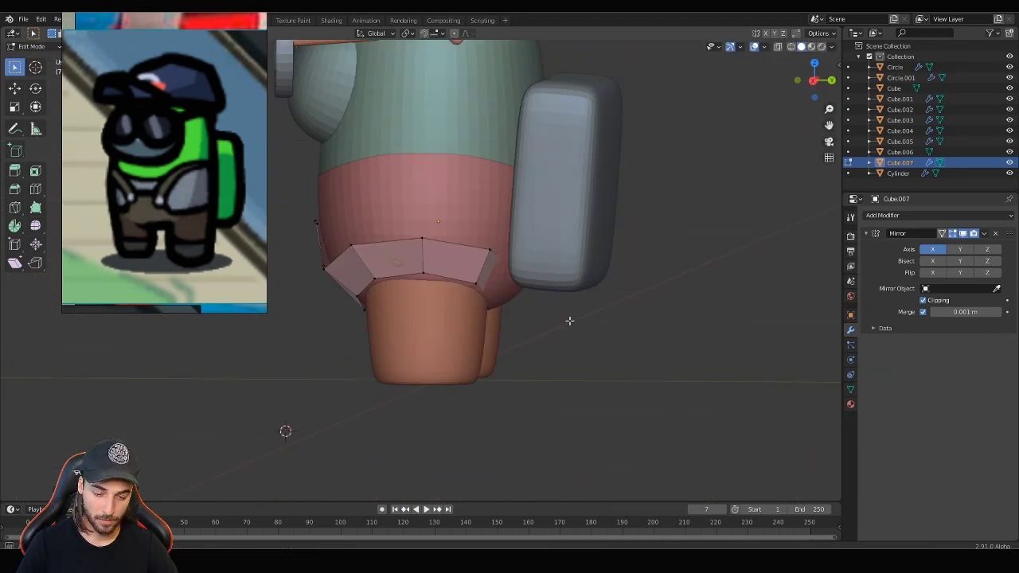
mouse_move(569, 321)
middle_down()
mouse_move(473, 244)
mouse_move(482, 240)
mouse_move(463, 216)
middle_up()
key(g)
click(491, 285)
mouse_move(491, 284)
middle_down()
mouse_move(571, 339)
mouse_move(598, 292)
mouse_move(616, 397)
mouse_move(494, 328)
middle_up()
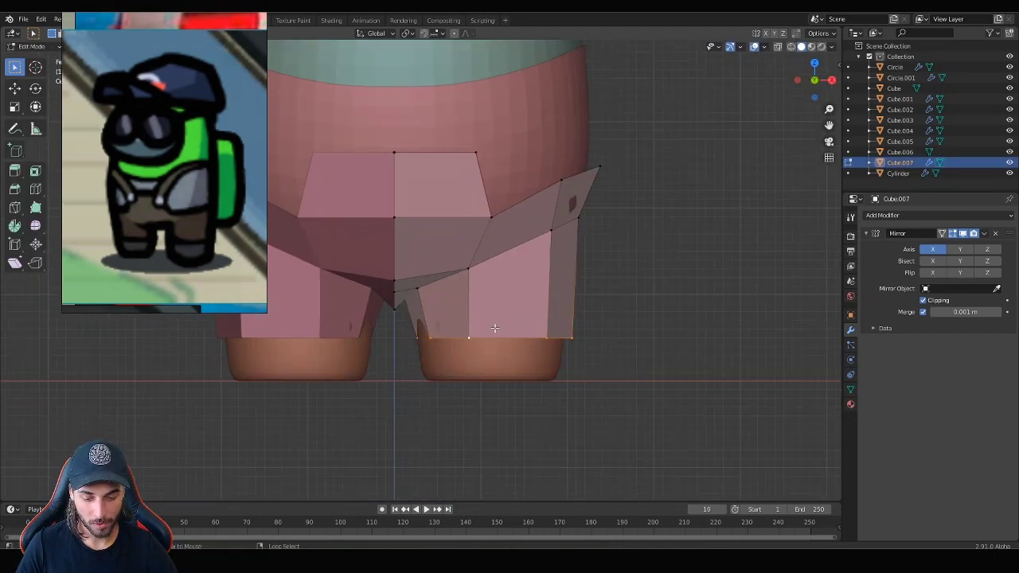
Adjust the overalls' side face and bib top edge, then leave Edit Mode
right_click(628, 303)
mouse_move(628, 303)
middle_down()
mouse_move(314, 448)
mouse_move(558, 285)
middle_up()
click(559, 285)
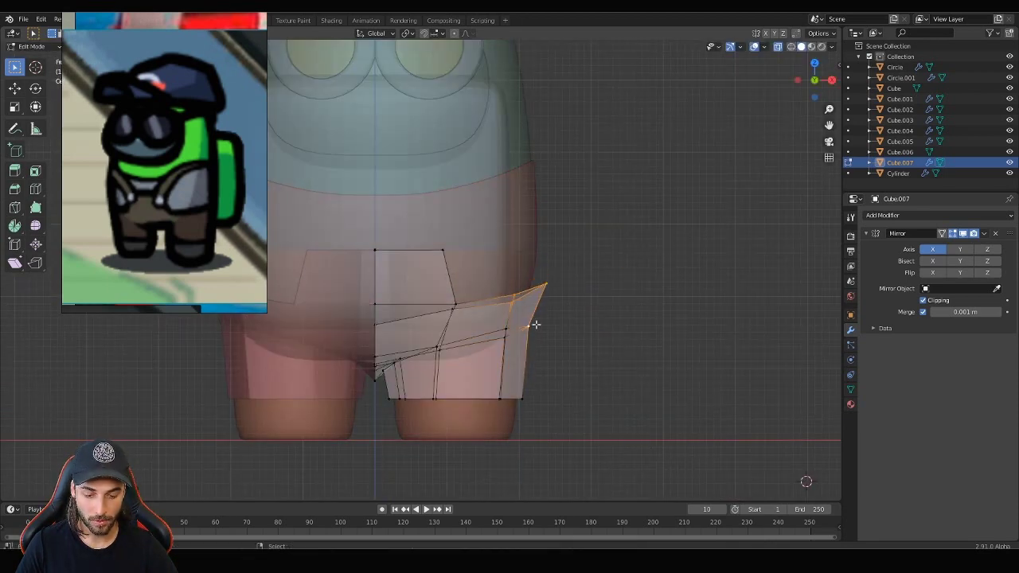
scroll(555, 310, down, 5)
scroll(591, 289, up, 6)
scroll(405, 224, down, 1)
click(405, 224)
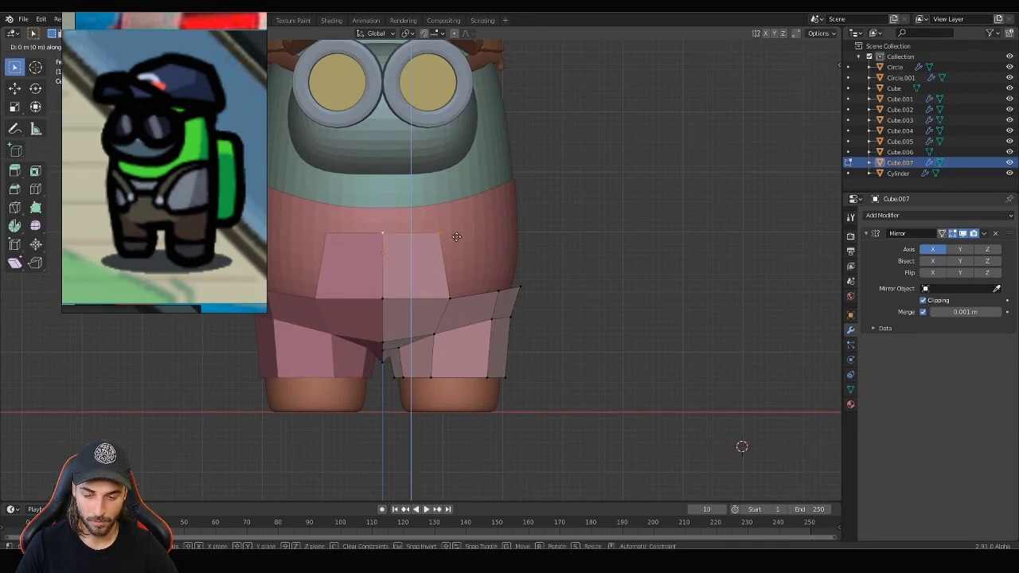
middle_drag(456, 236, 605, 279)
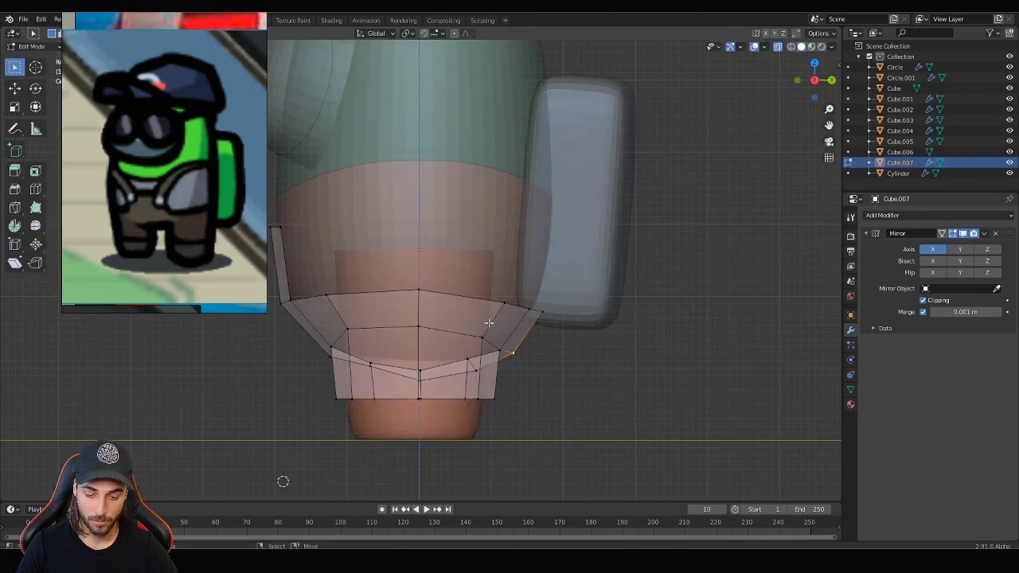
middle_drag(488, 322, 549, 318)
key(Tab)
Add a Solidify modifier to the overalls and set their thickness and offset
scroll(558, 320, down, 3)
click(939, 215)
click(804, 366)
scroll(804, 374, up, 2)
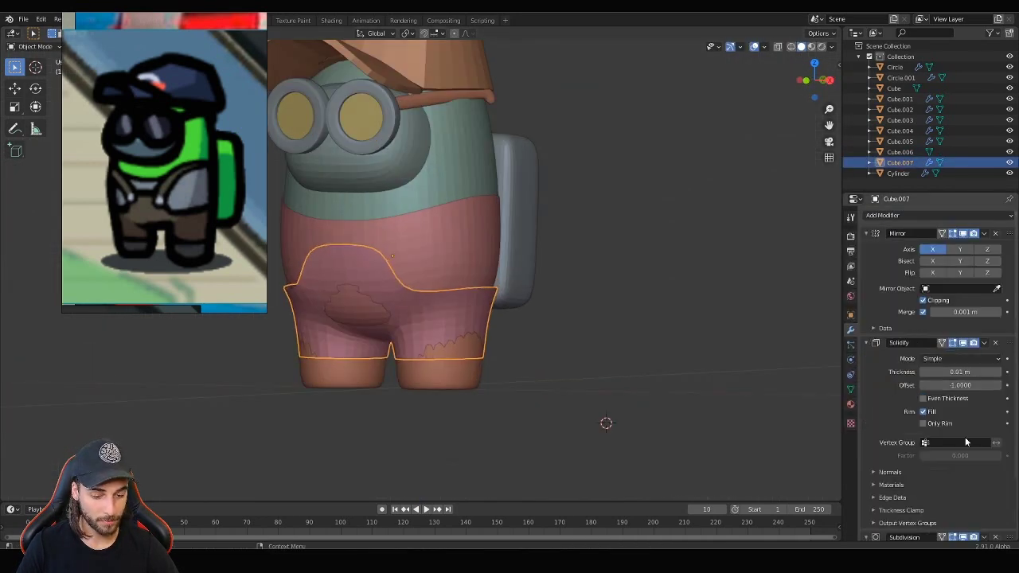
scroll(558, 300, down, 3)
mouse_move(960, 372)
mouse_down()
mouse_move(987, 371)
mouse_move(979, 384)
mouse_up()
scroll(557, 300, up, 4)
scroll(558, 300, down, 5)
Set the cap's material colour to dark blue
click(899, 119)
click(850, 403)
click(960, 454)
drag(961, 350, 962, 338)
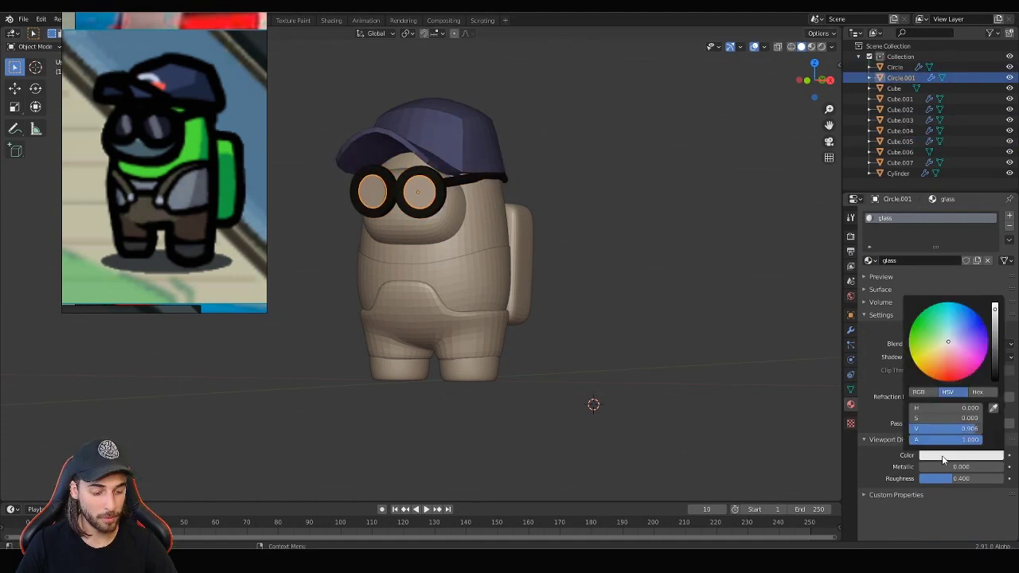
Reshape the duplicated body mesh by scaling its faces and moving them vertically
click(478, 229)
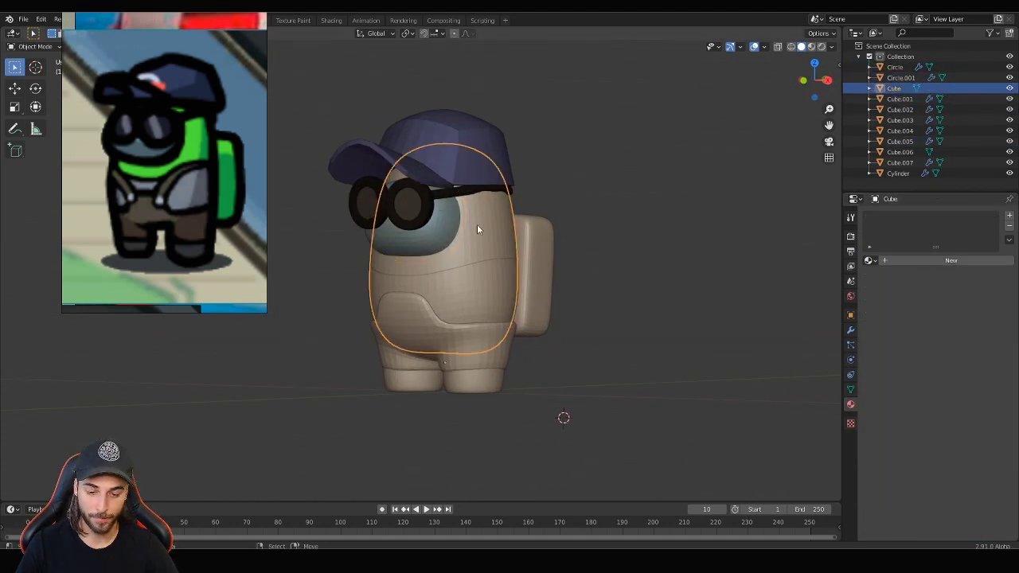
click(900, 151)
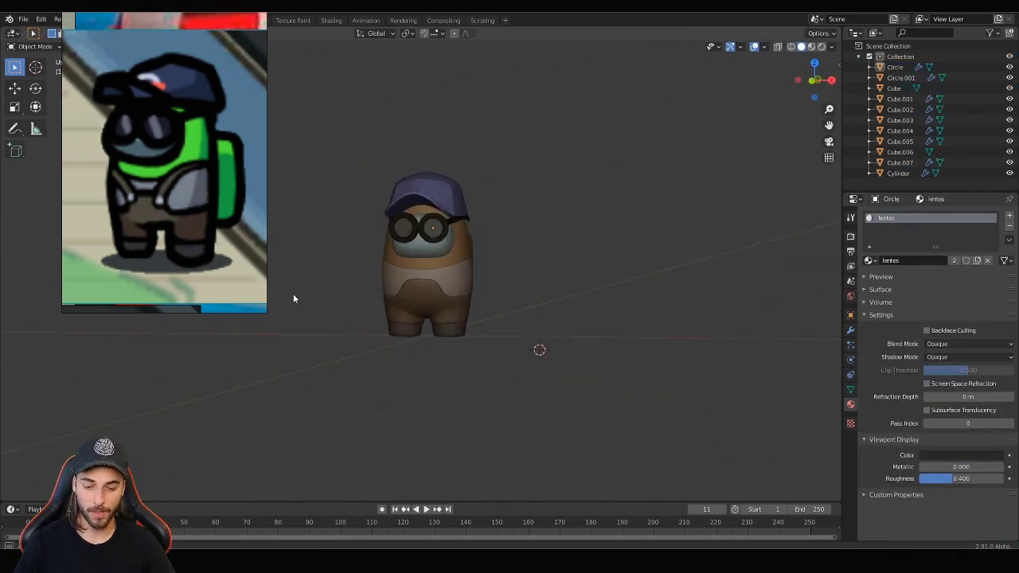
mouse_move(497, 299)
middle_down()
mouse_move(553, 307)
mouse_move(310, 271)
mouse_move(573, 291)
middle_up()
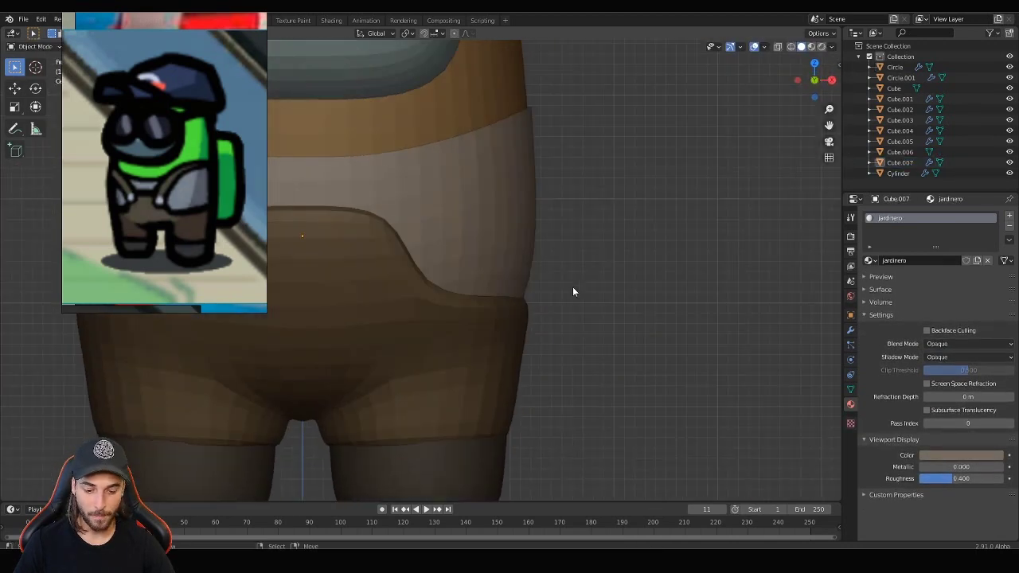
key(Tab)
key(s)
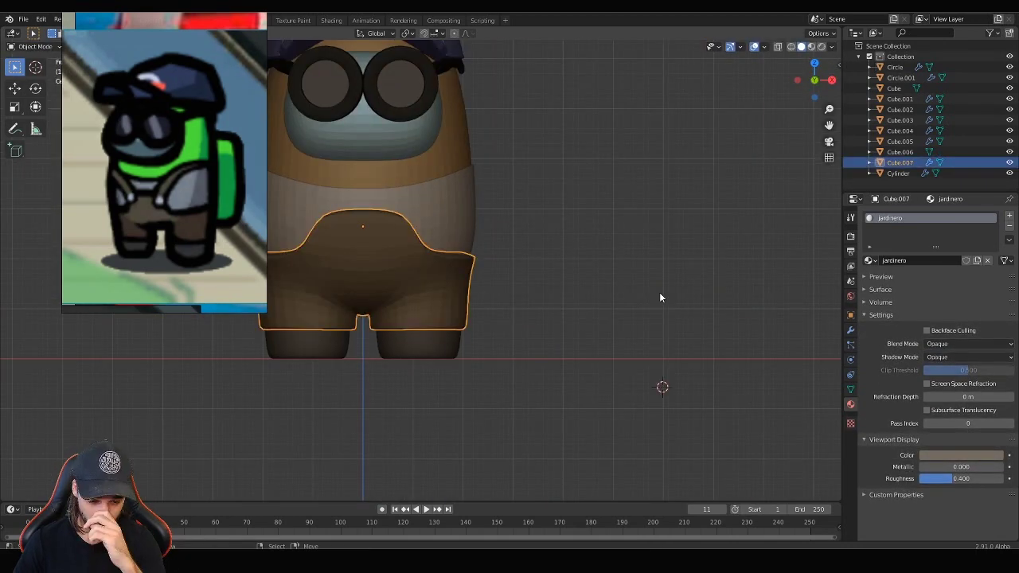
key(Tab)
key(g)
key(z)
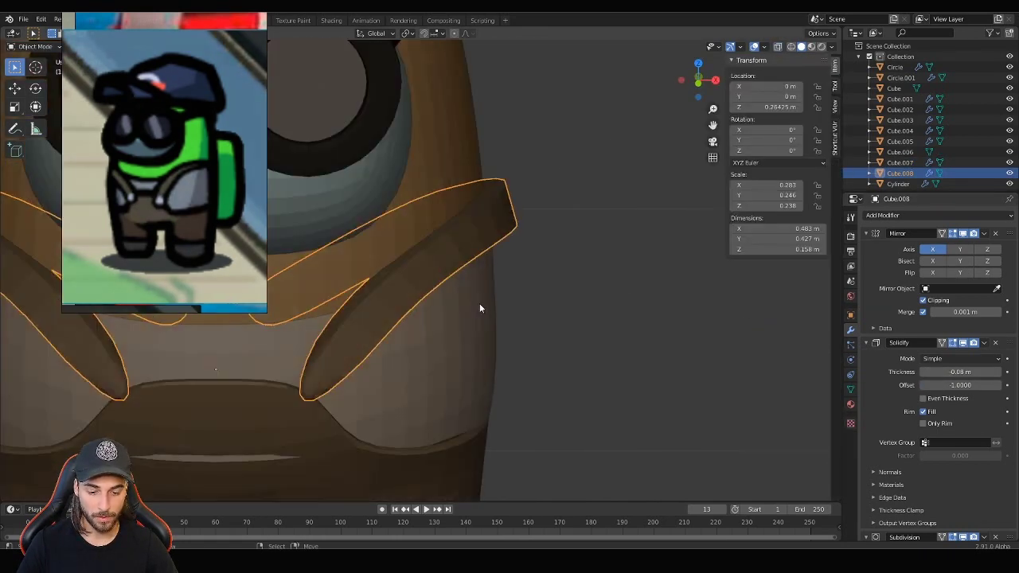
Move the selected strap edge vertically along Z
middle_drag(455, 334, 479, 259)
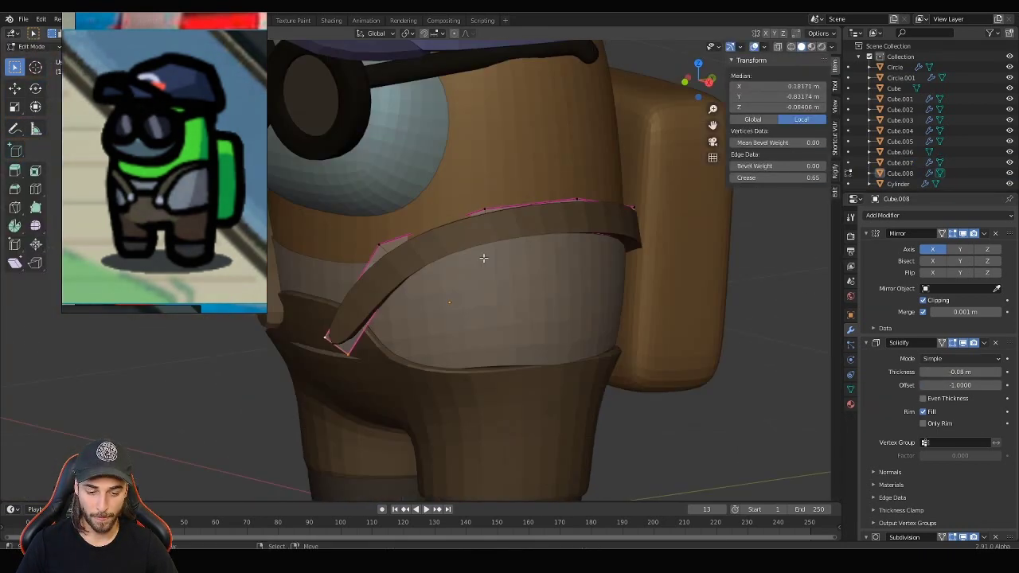
key(g)
key(z)
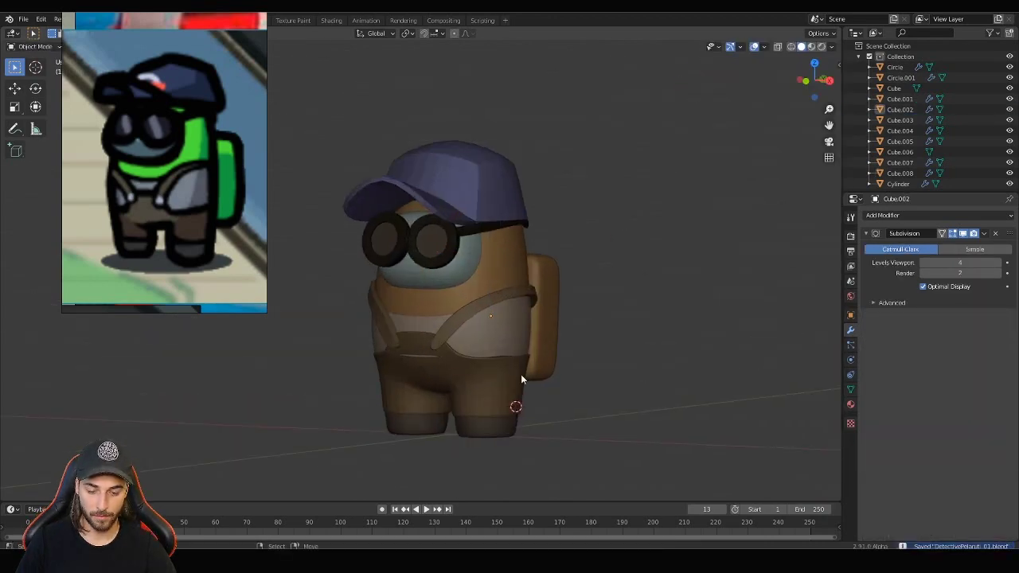
Apply the overalls' Solidify modifier to make their thickness permanent
click(978, 248)
click(977, 248)
key(Tab)
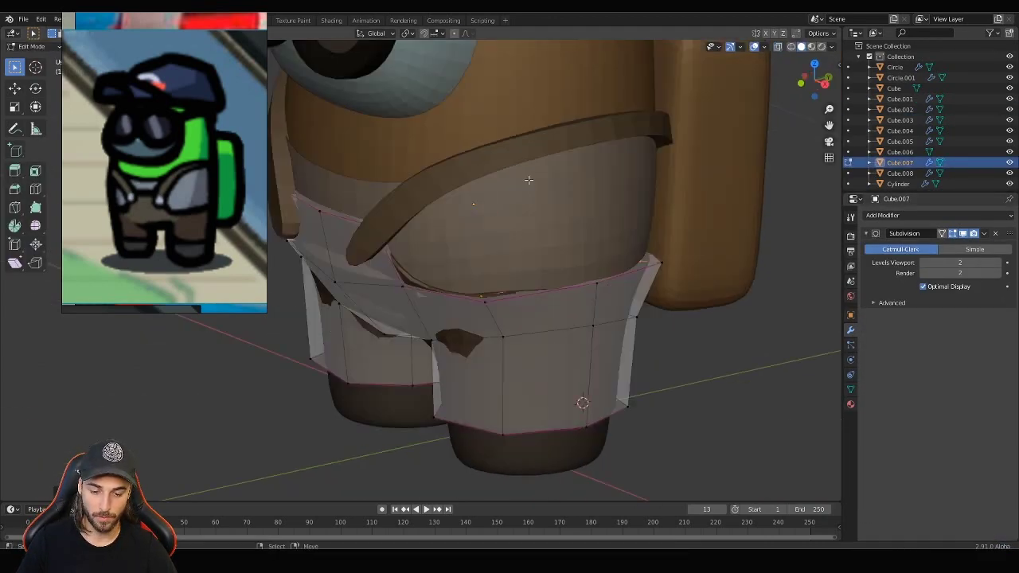
middle_drag(349, 171, 478, 239)
scroll(643, 264, up, 3)
key(Tab)
Scale the overalls along X to adjust their width
scroll(643, 263, down, 5)
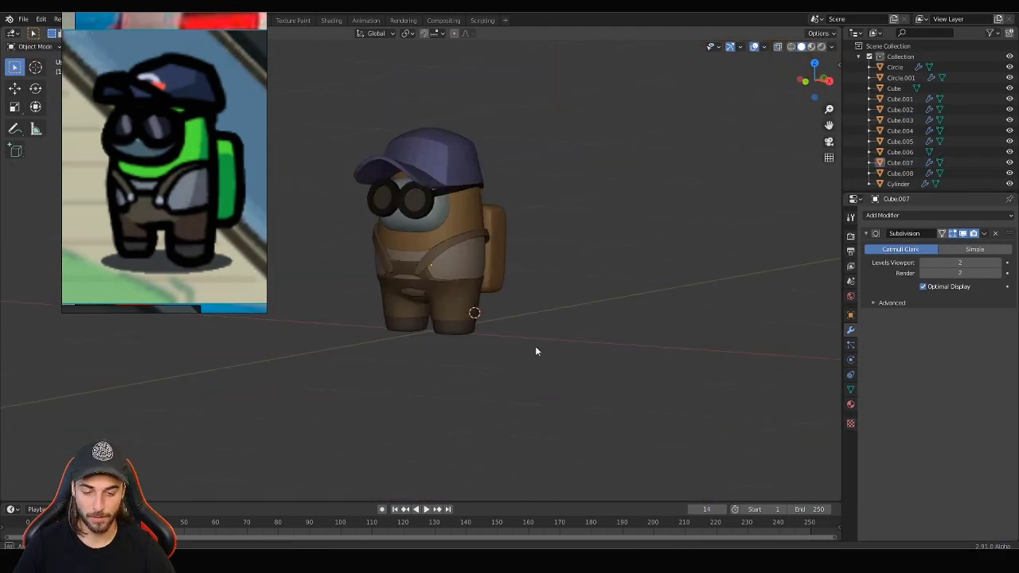
scroll(535, 345, up, 4)
key(s)
key(x)
click(633, 343)
Select the shoulder strap and review the strap and belt area from the front
middle_drag(594, 262, 477, 334)
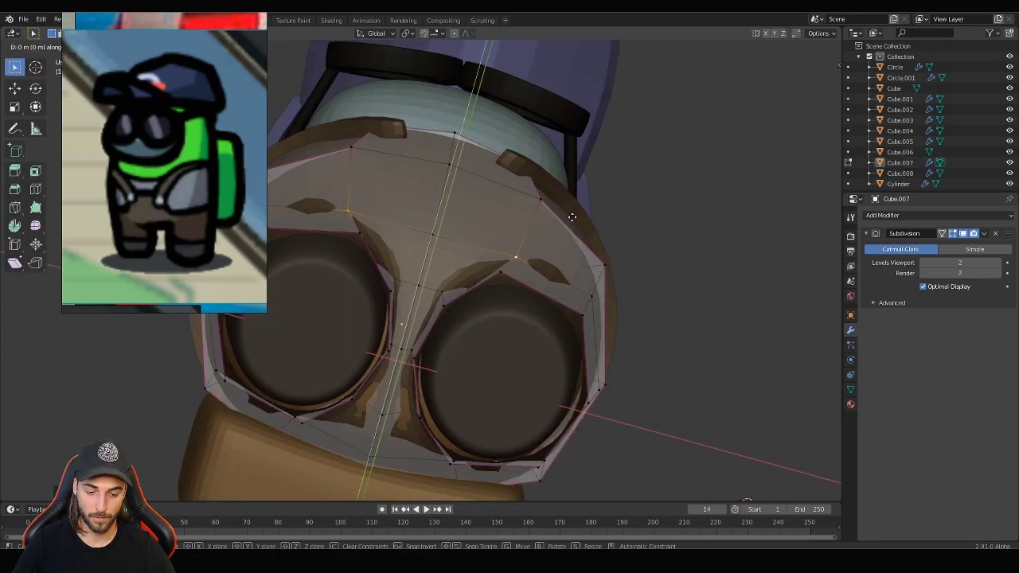
key(Tab)
middle_drag(422, 378, 659, 336)
scroll(659, 336, down, 4)
scroll(568, 335, up, 4)
key(Tab)
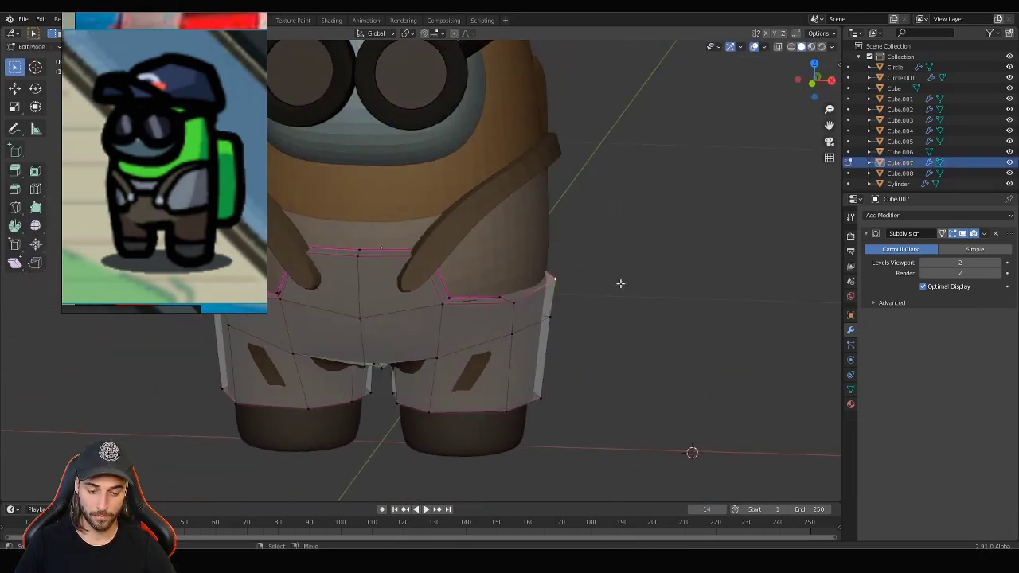
mouse_move(619, 284)
middle_down()
mouse_move(644, 239)
mouse_move(605, 223)
middle_up()
key(Tab)
click(589, 223)
key(Tab)
scroll(806, 309, up, 5)
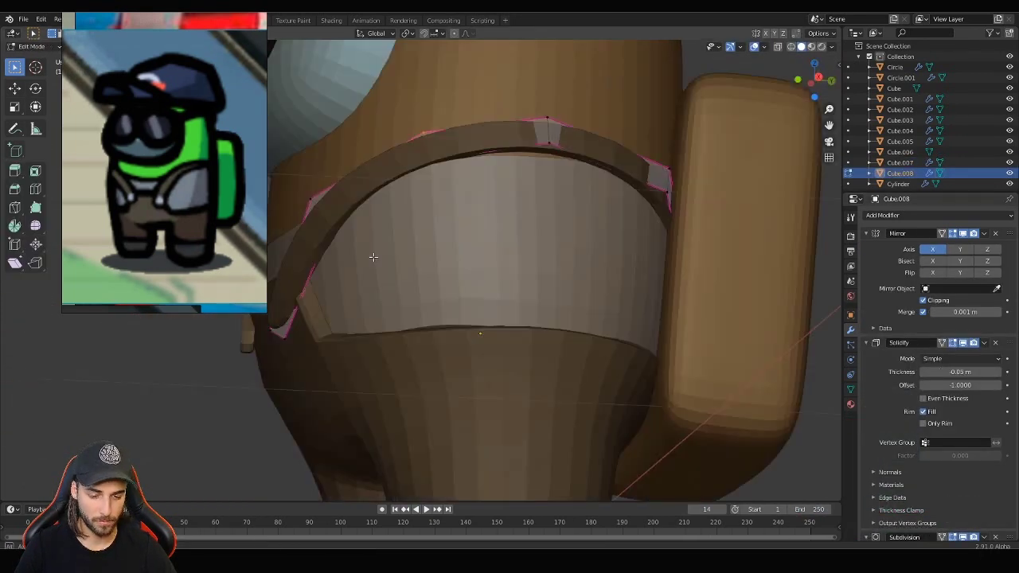
mouse_move(805, 308)
middle_down()
mouse_move(716, 335)
mouse_move(516, 346)
mouse_move(572, 301)
mouse_move(622, 340)
middle_up()
key(Tab)
scroll(617, 339, down, 5)
Add a small cylinder, Cylinder.001, as a strap button
key(shift+a)
key(s)
scroll(561, 351, up, 4)
scroll(572, 300, down, 4)
scroll(573, 297, up, 4)
Add a Mirror modifier to the button with Cube.007 as the mirror object
click(939, 215)
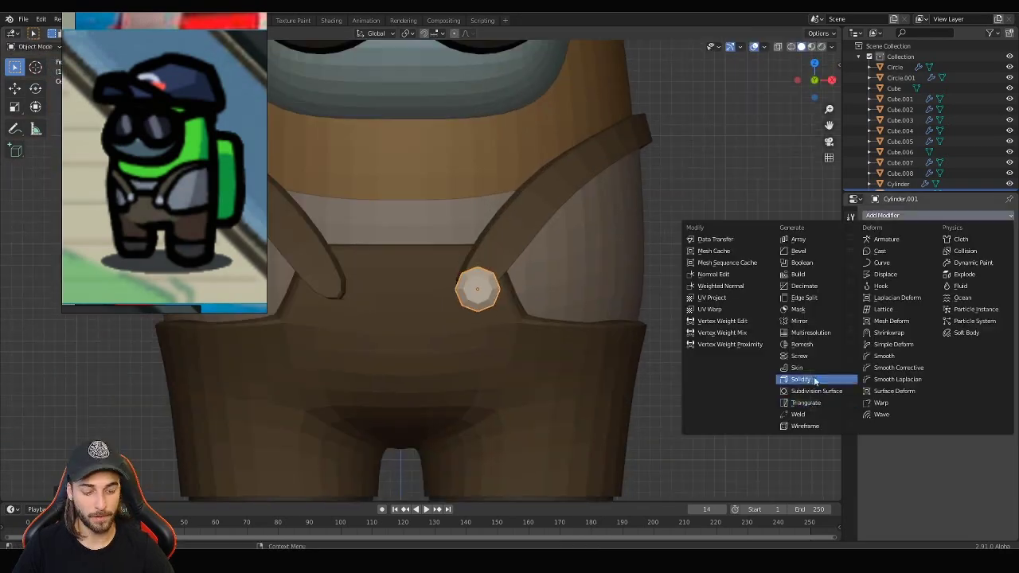
click(813, 379)
middle_drag(813, 379, 579, 279)
Try rotating the shoulder strap, then reselect the button and the overalls
click(489, 341)
mouse_move(489, 340)
middle_down()
mouse_move(646, 340)
mouse_move(377, 298)
mouse_move(409, 272)
mouse_move(509, 334)
middle_up()
key(r)
key(r)
key(Escape)
click(386, 278)
click(409, 272)
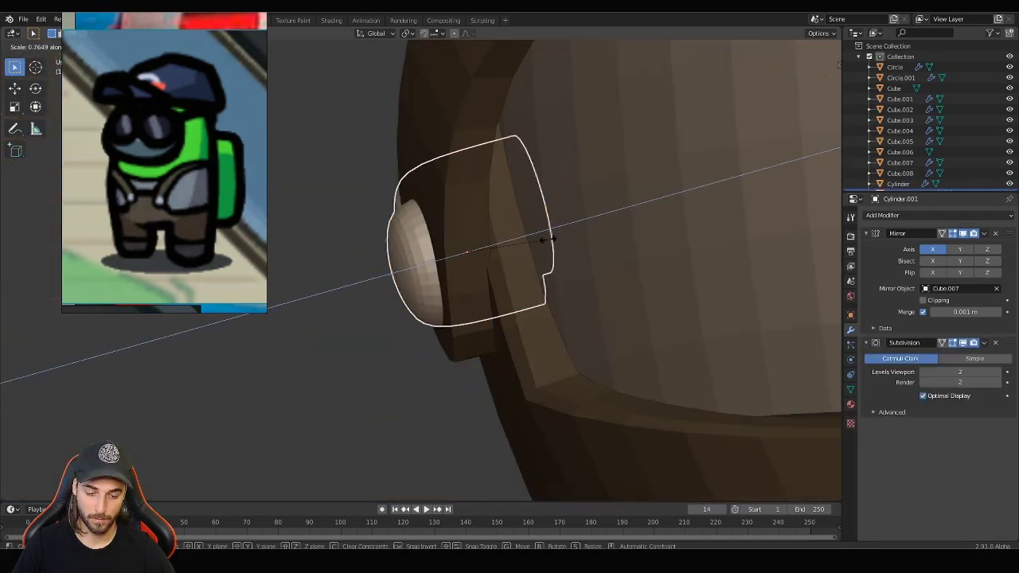
Save the file with Ctrl+S and bring up the viewport display settings
scroll(544, 361, down, 5)
key(ctrl+s)
scroll(544, 361, up, 2)
click(763, 46)
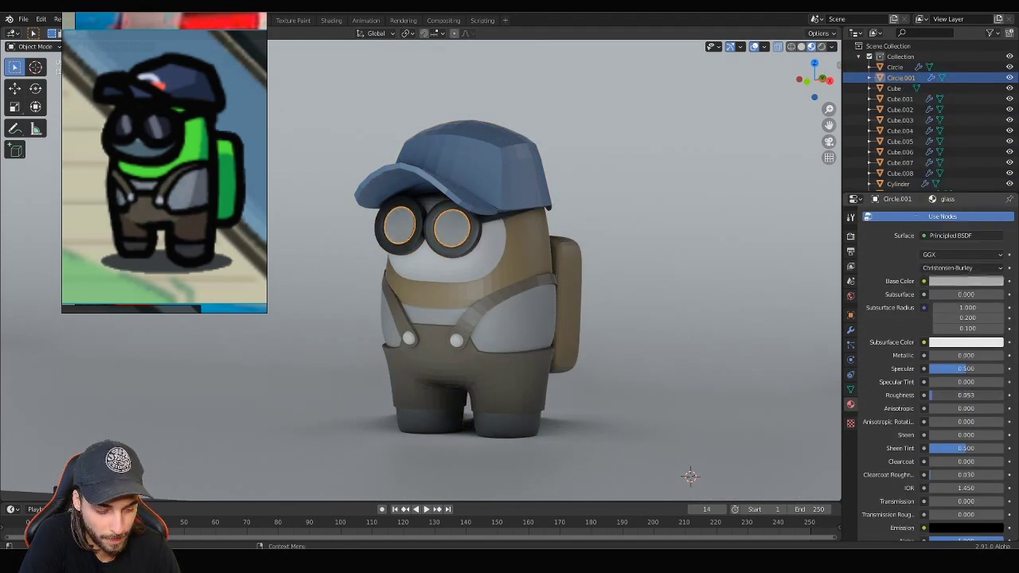
Select the crewmate's face visor
click(497, 251)
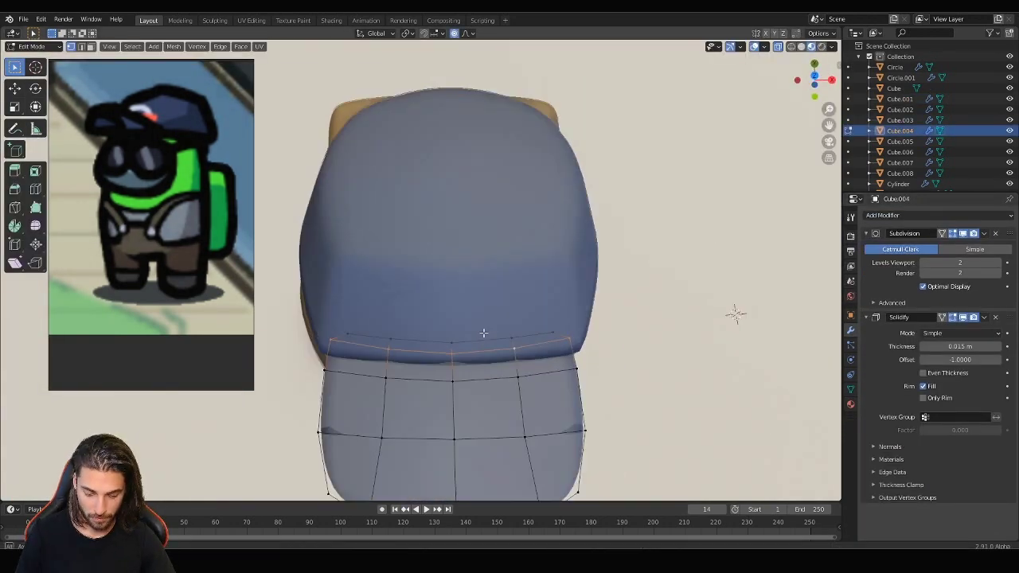
Reshape the cap with proportional editing and add a UV sphere for the crown
middle_drag(483, 333, 513, 247)
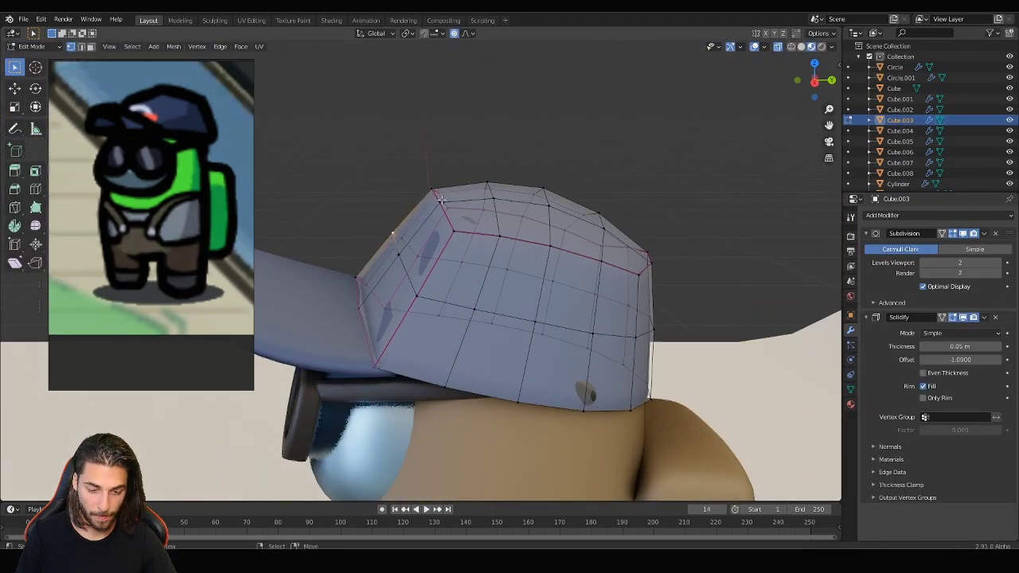
middle_drag(441, 200, 512, 235)
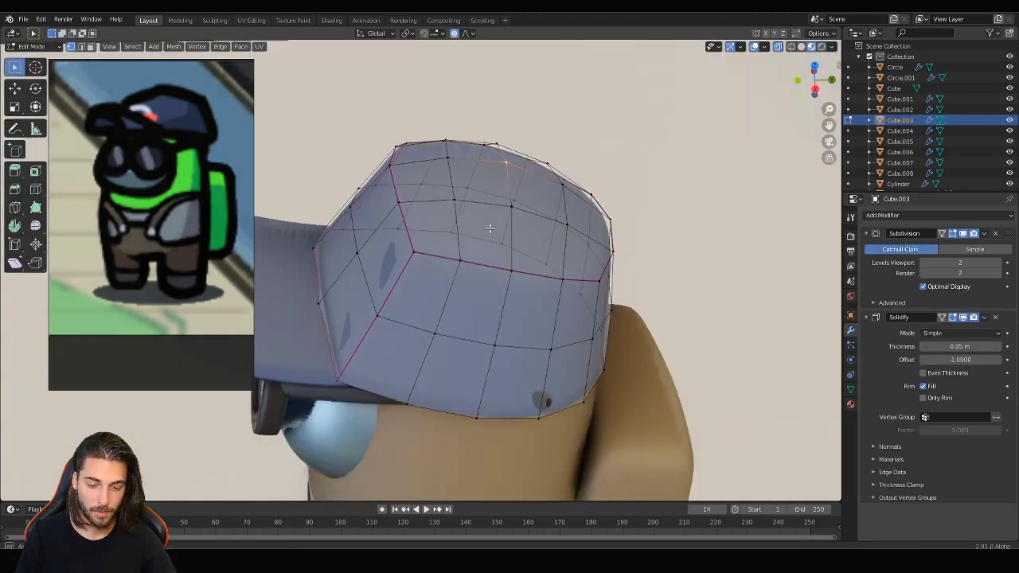
key(g)
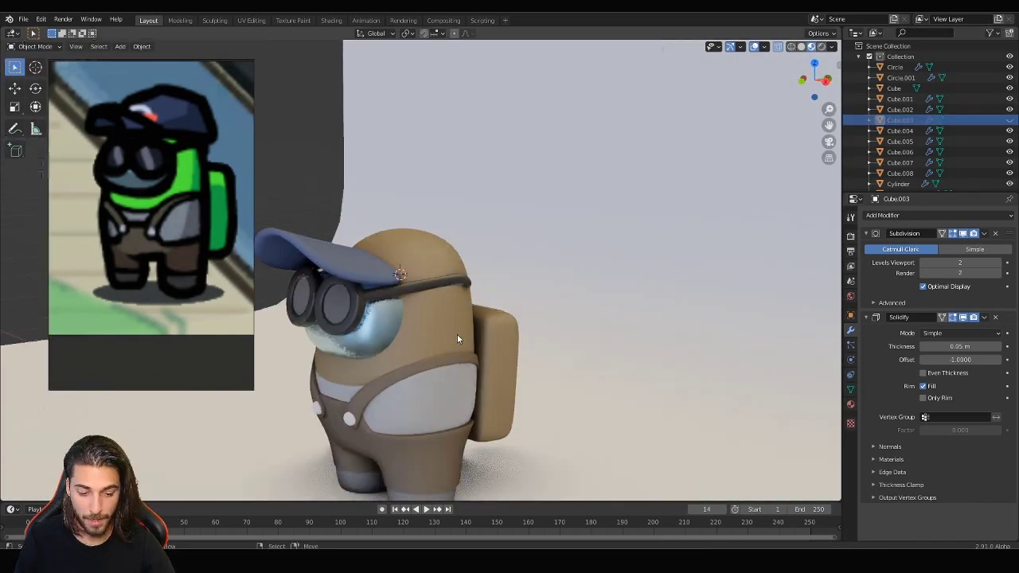
key(shift+a)
click(573, 165)
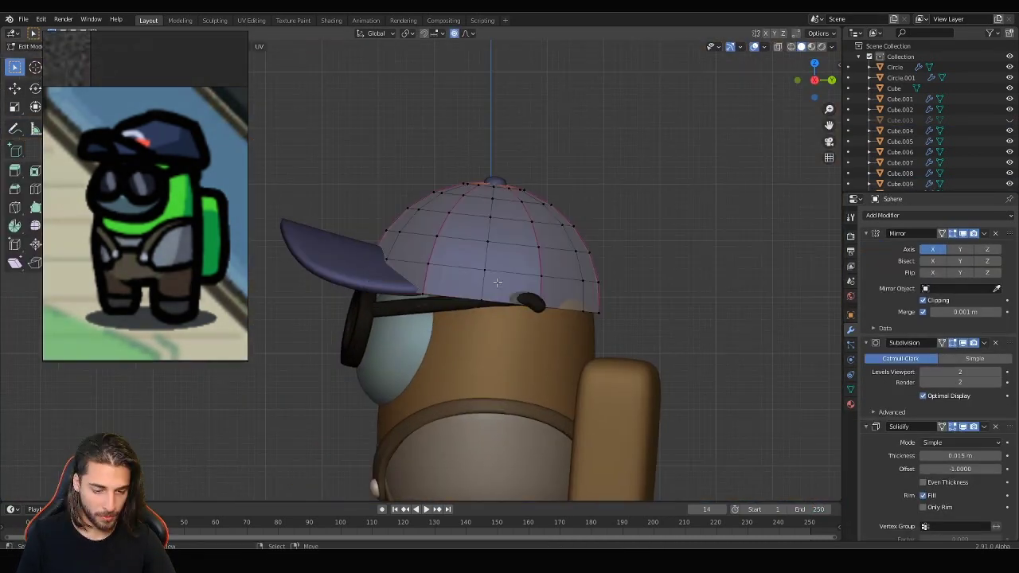
key(g)
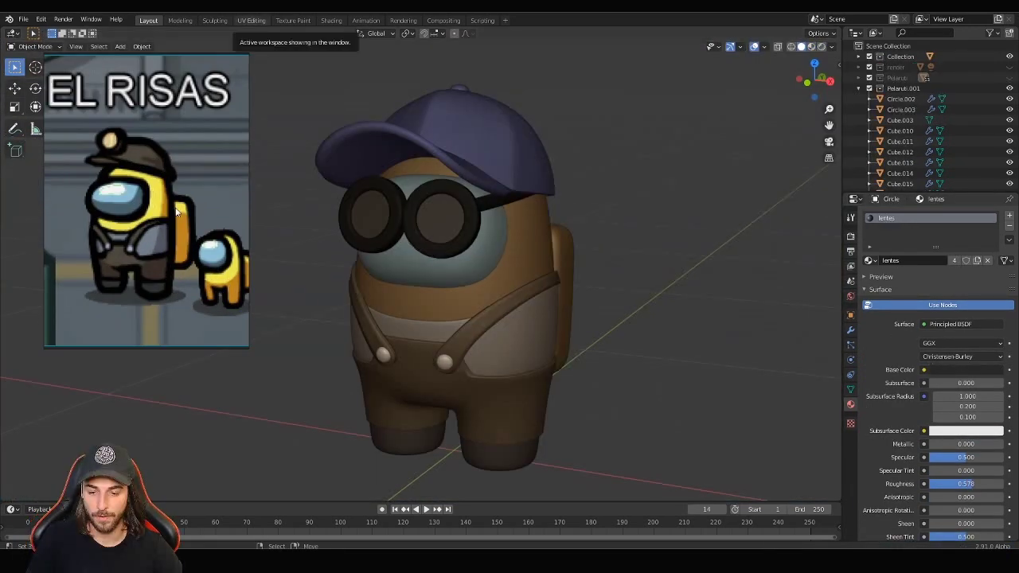
Delete the copied goggles and scale the hemisphere's rim loop outward into a brim
key(Delete)
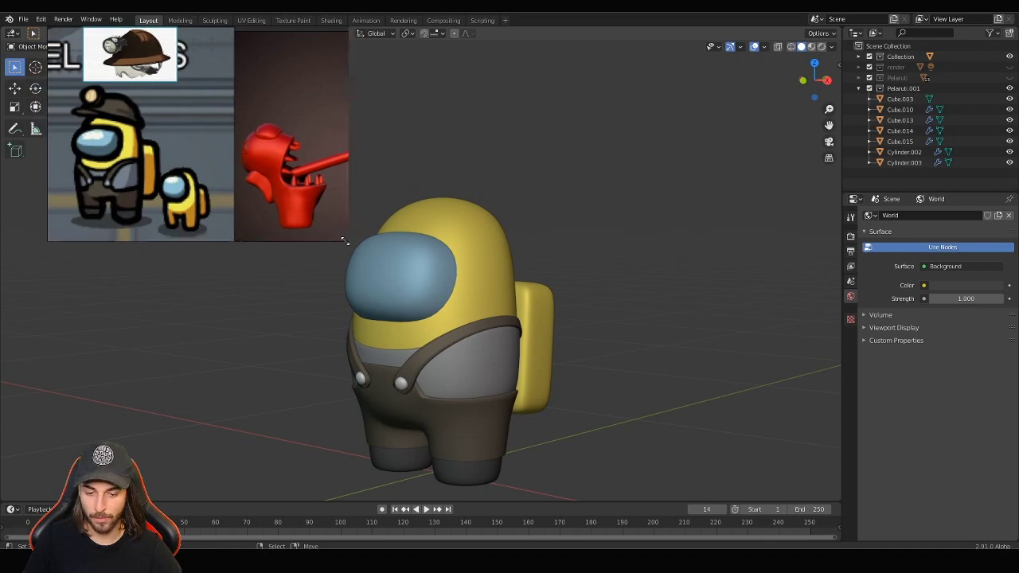
scroll(182, 203, up, 3)
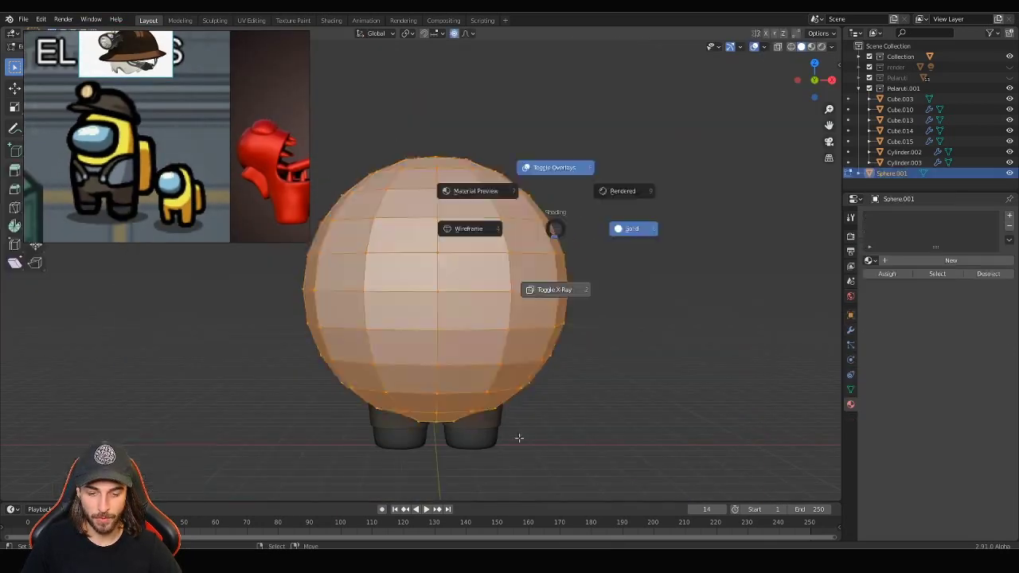
key(Tab)
middle_drag(438, 267, 310, 169)
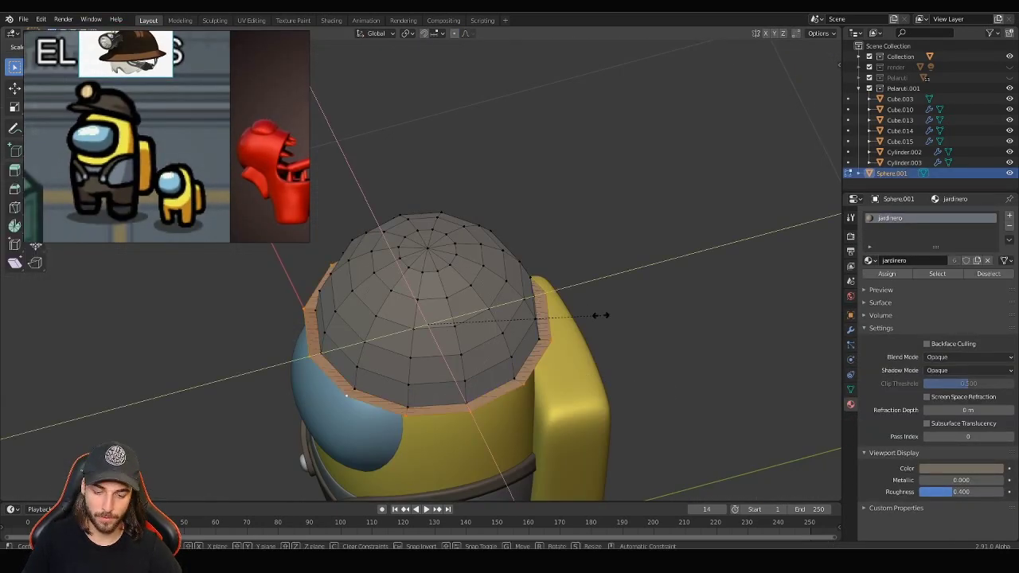
click(601, 315)
key(KP_1)
middle_drag(659, 334, 586, 277)
key(KP_1)
key(s)
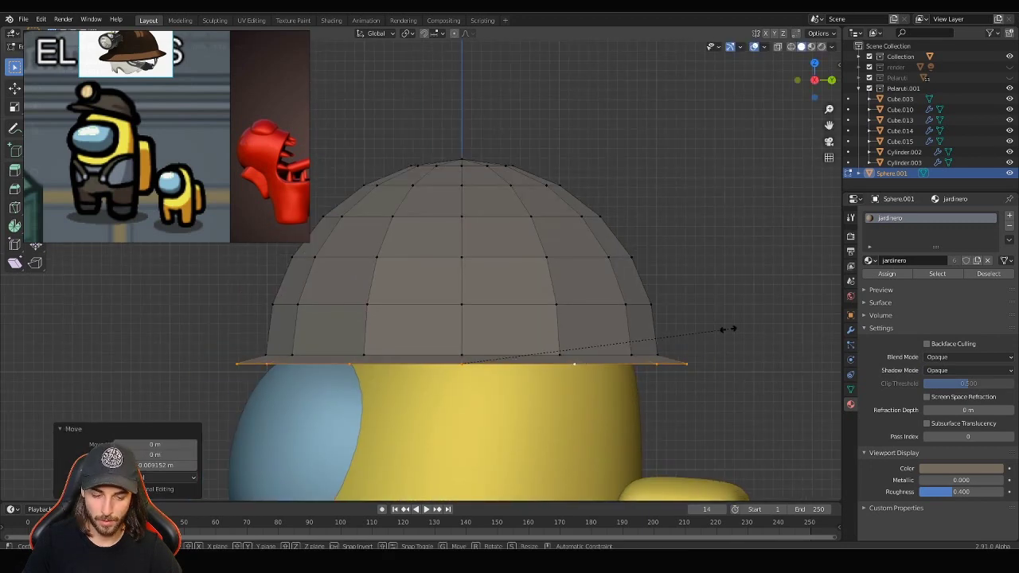
mouse_move(696, 355)
middle_down()
mouse_move(557, 303)
mouse_move(534, 316)
middle_up()
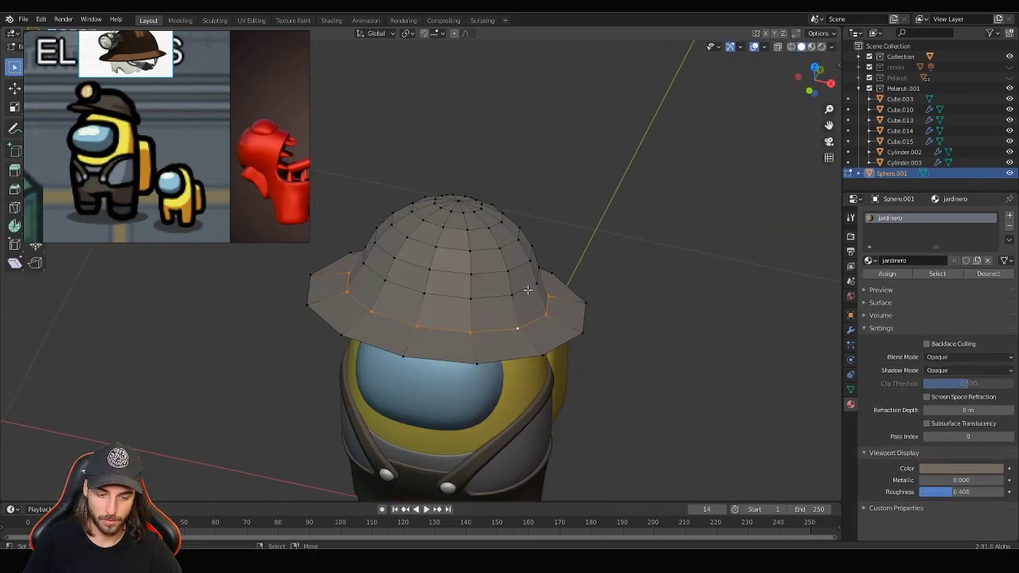
key(Tab)
Add Subdivision Surface and Solidify modifiers to the helmet and start resizing it
click(534, 316)
click(850, 329)
click(939, 215)
click(804, 402)
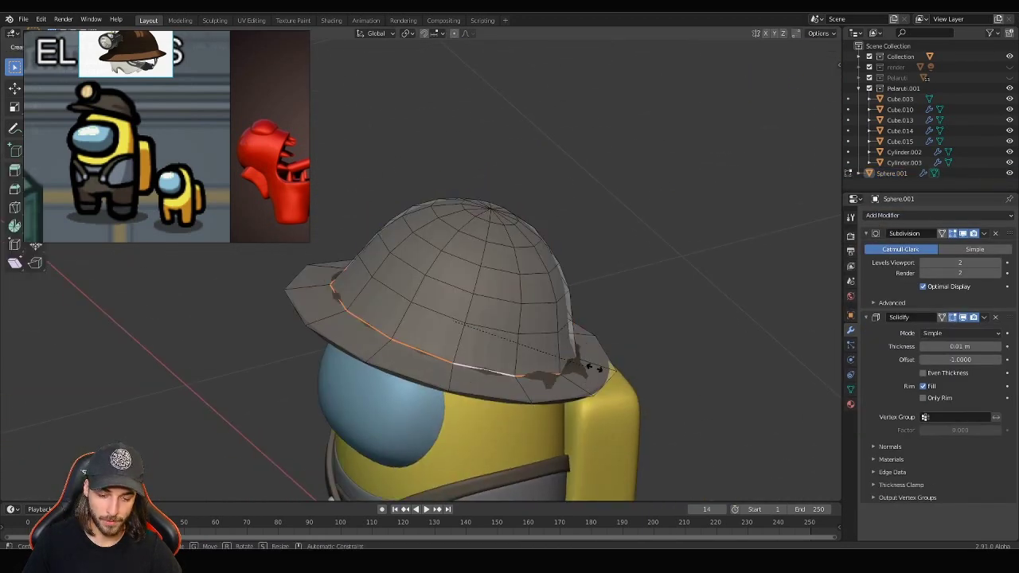
key(KP_1)
key(s)
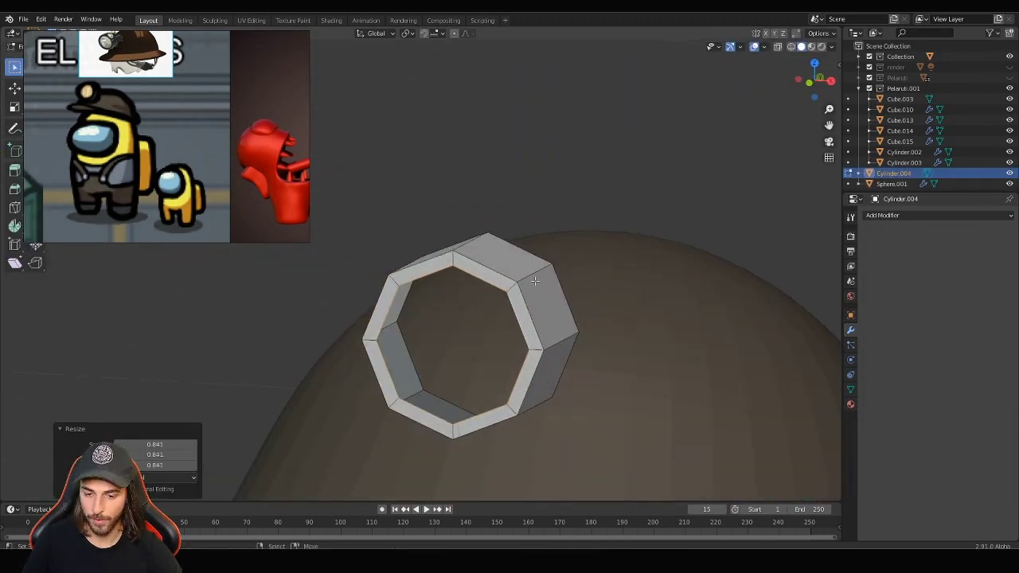
Extrude the ring faces inward, collapse them closed, subdivide at level 2 and resize
key(e)
mouse_move(535, 281)
middle_down()
mouse_move(534, 324)
mouse_move(573, 319)
middle_up()
scroll(573, 319, down, 3)
scroll(550, 276, up, 3)
key(m)
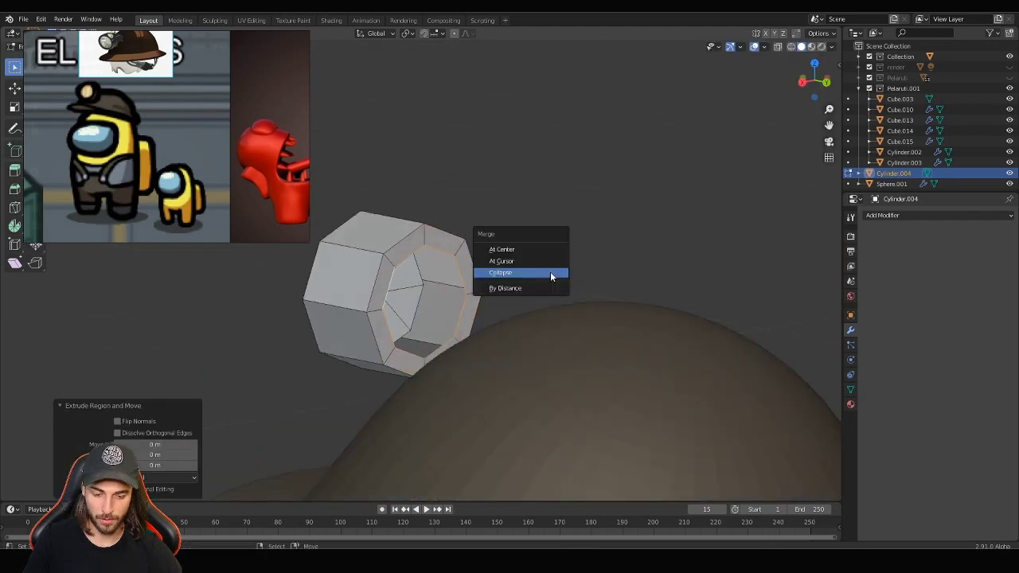
click(550, 273)
key(ctrl+2)
mouse_move(550, 273)
middle_down()
mouse_move(568, 268)
mouse_move(467, 200)
mouse_move(427, 220)
middle_up()
key(grave)
key(s)
click(565, 259)
Split the lamp's front cap into its own object and give it the Luz material
key(Tab)
scroll(518, 214, up, 5)
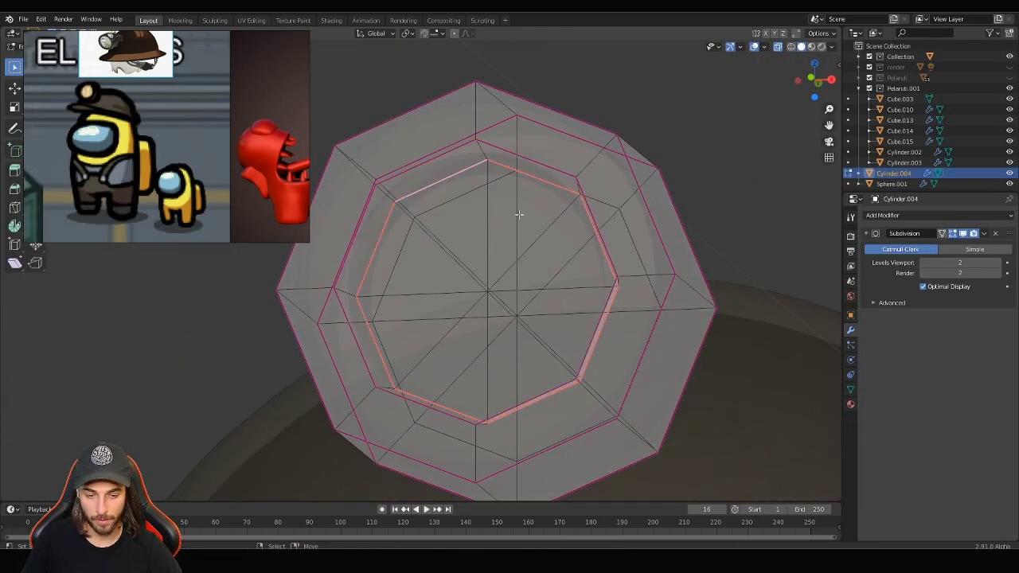
scroll(518, 214, down, 2)
key(l)
key(ctrl+z)
key(l)
middle_drag(494, 199, 464, 173)
key(p)
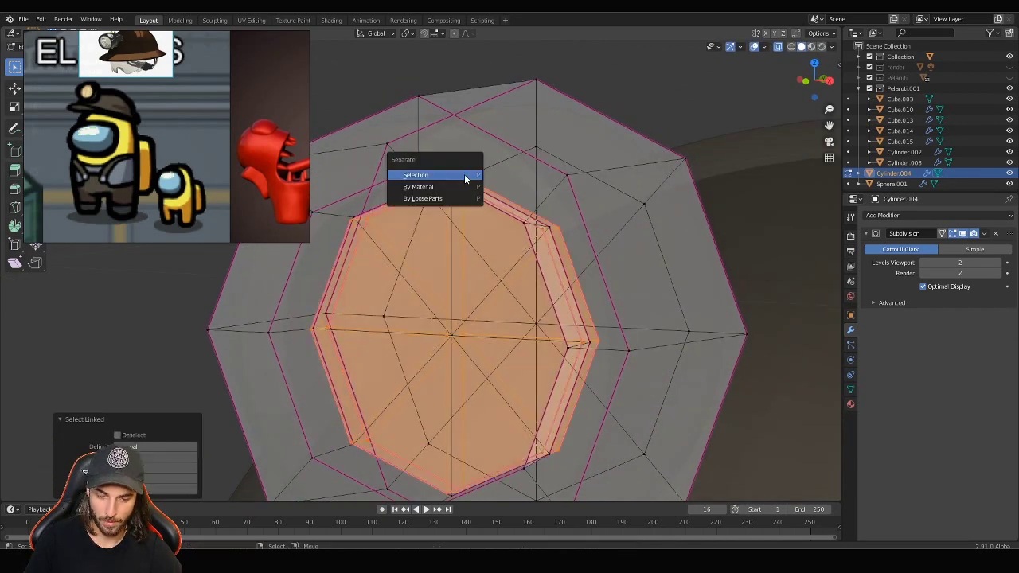
click(464, 173)
click(950, 457)
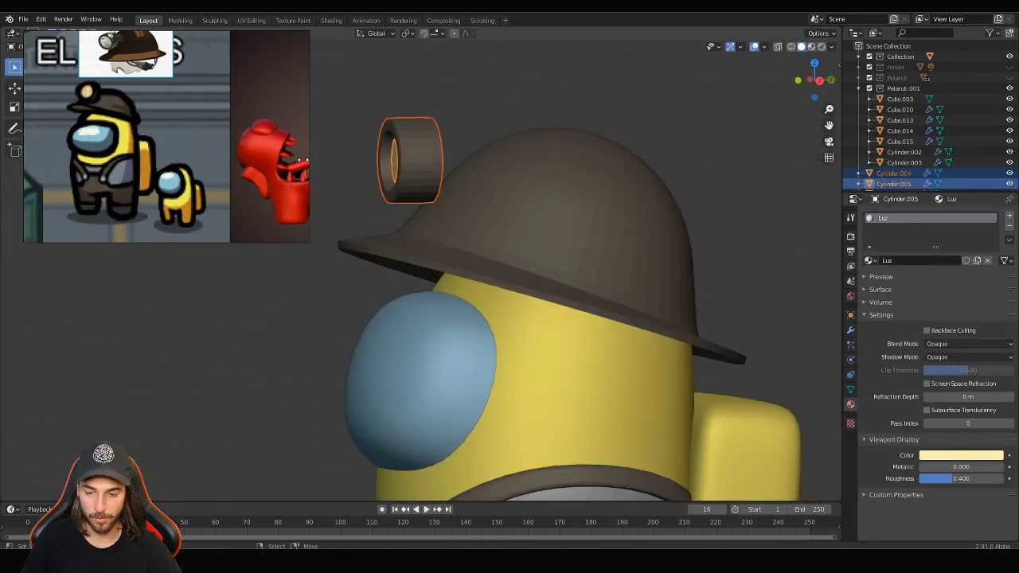
Select an edge loop on the helmet in Edit Mode, then leave Edit Mode
scroll(522, 223, down, 4)
middle_drag(522, 223, 504, 293)
click(519, 264)
scroll(519, 264, up, 4)
key(Tab)
alt+click(486, 288)
key(Tab)
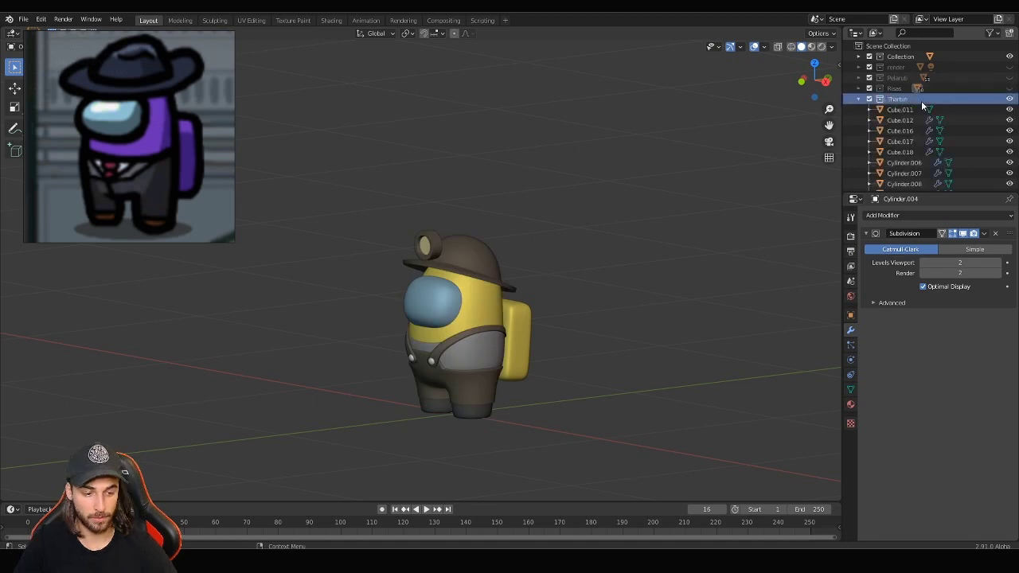
Delete the extra hat object
scroll(520, 246, up, 2)
click(520, 245)
key(Delete)
Scale the hat into a wide brim in top view and thicken it with Solidify
click(446, 239)
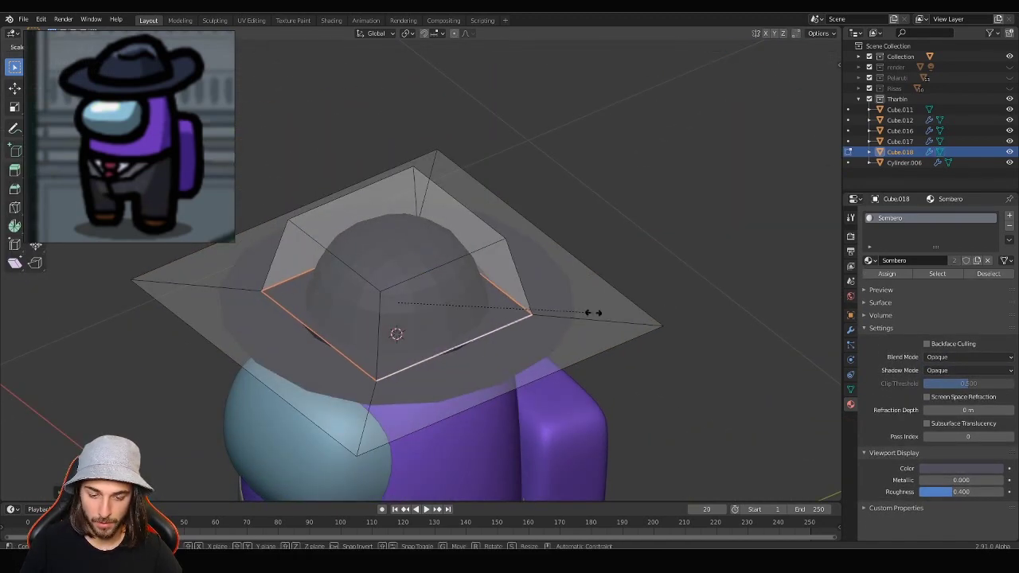
click(593, 313)
key(KP_7)
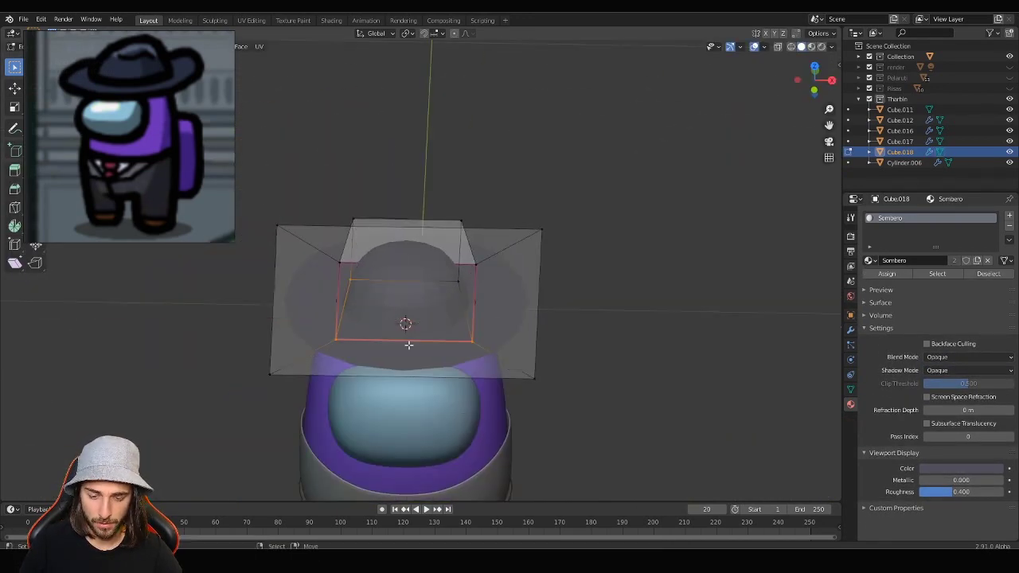
click(803, 416)
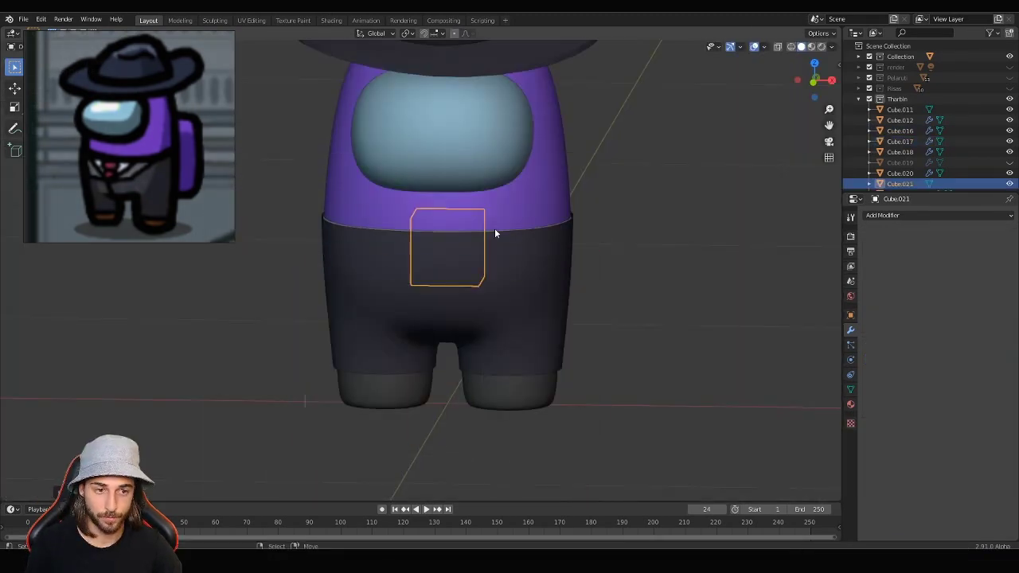
Enable Mirror clipping on the jacket and merge its overlapping vertices
middle_drag(494, 232, 506, 276)
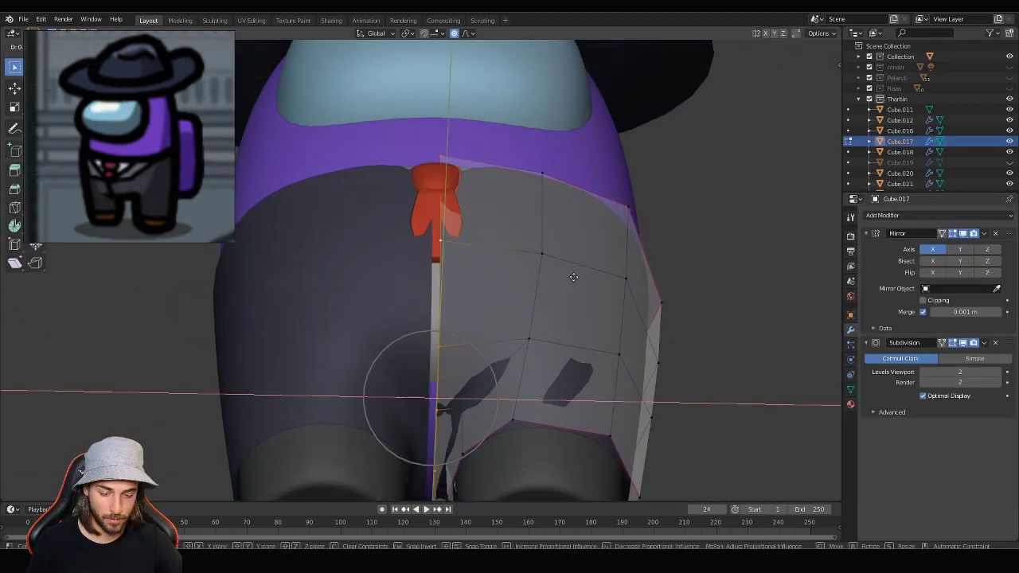
click(937, 301)
key(g)
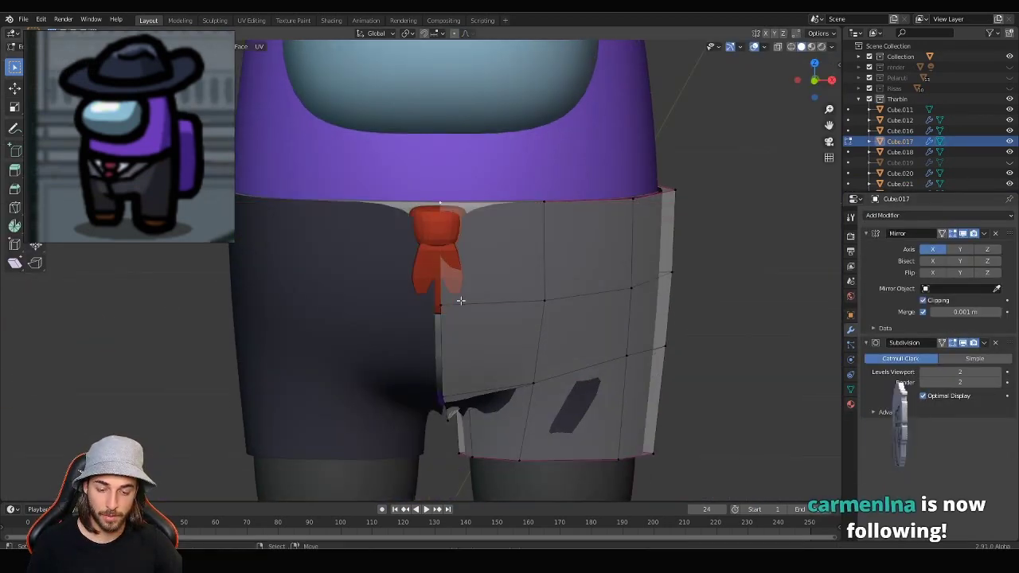
key(a)
key(m)
click(559, 268)
key(alt+a)
mouse_move(559, 267)
middle_down()
mouse_move(616, 223)
mouse_move(530, 281)
mouse_move(477, 294)
middle_up()
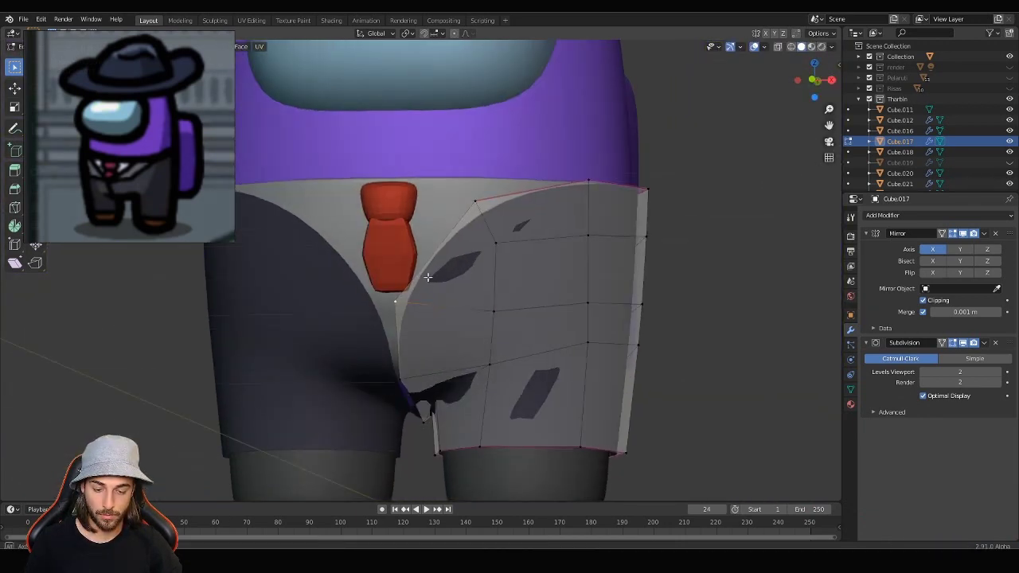
Select the lapel flap vertices and scale them to shape the lapels
right_click(409, 296)
click(522, 304)
key(s)
click(509, 256)
scroll(382, 319, down, 5)
scroll(382, 319, up, 6)
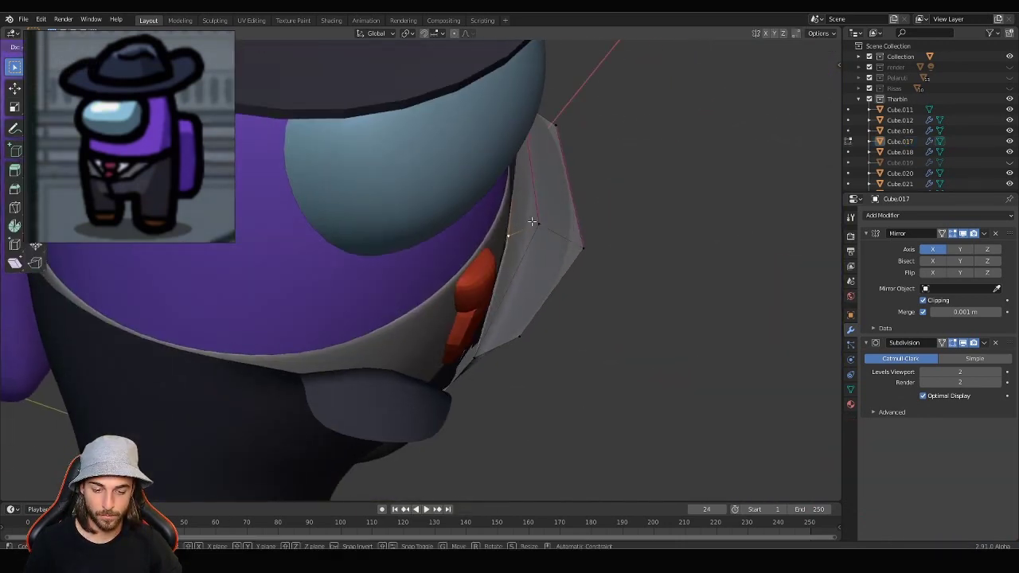
middle_drag(382, 319, 332, 275)
Add a Solidify modifier to the jacket and apply its scale
key(Tab)
scroll(465, 272, down, 5)
click(891, 215)
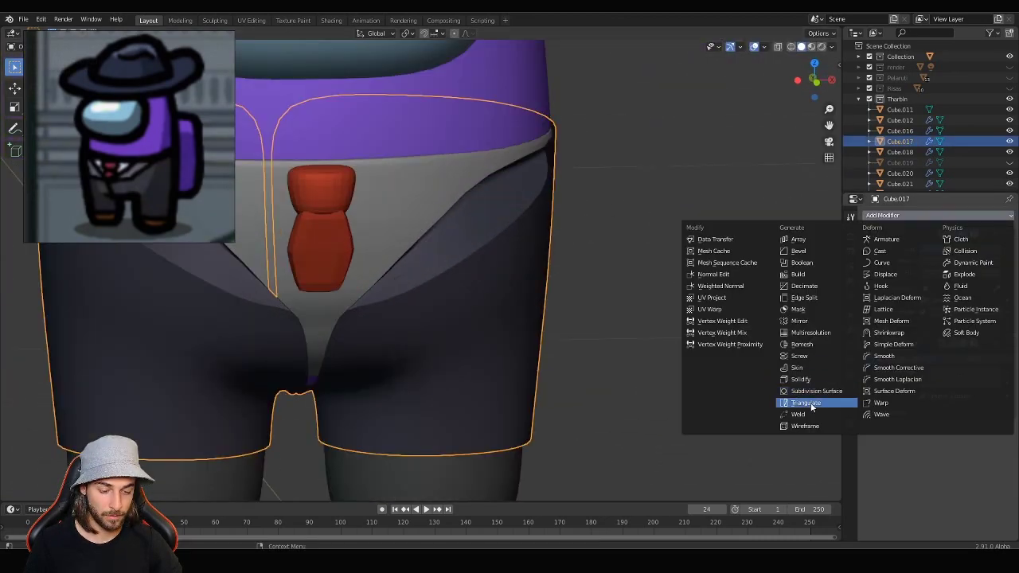
click(812, 405)
key(ctrl+a)
click(503, 250)
Apply the Mirror modifier so the mirrored lapel flaps become real geometry
scroll(429, 317, down, 4)
key(Tab)
scroll(428, 318, up, 5)
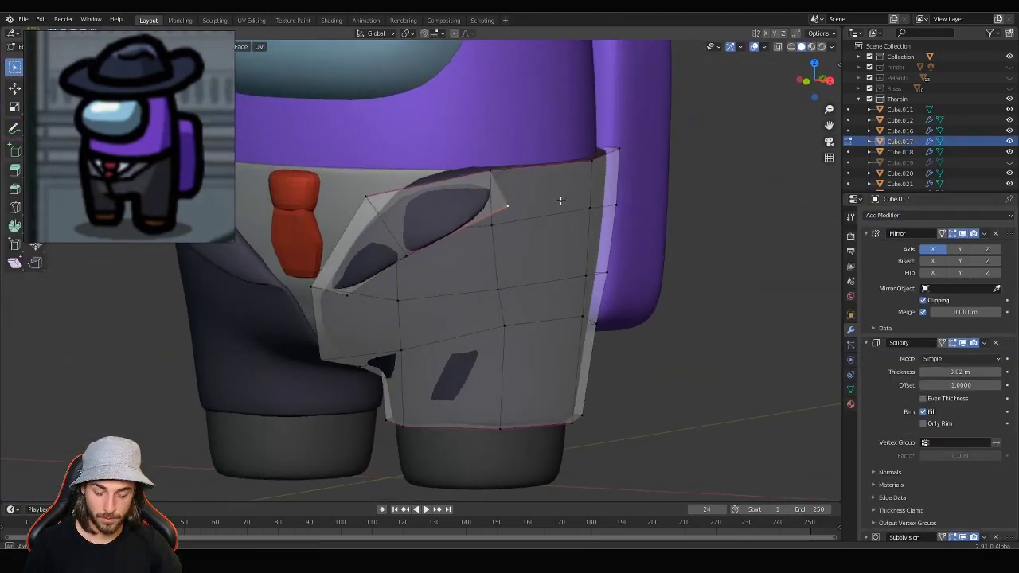
mouse_move(428, 317)
middle_down()
mouse_move(487, 224)
mouse_move(509, 307)
middle_up()
scroll(509, 306, down, 4)
scroll(508, 307, up, 5)
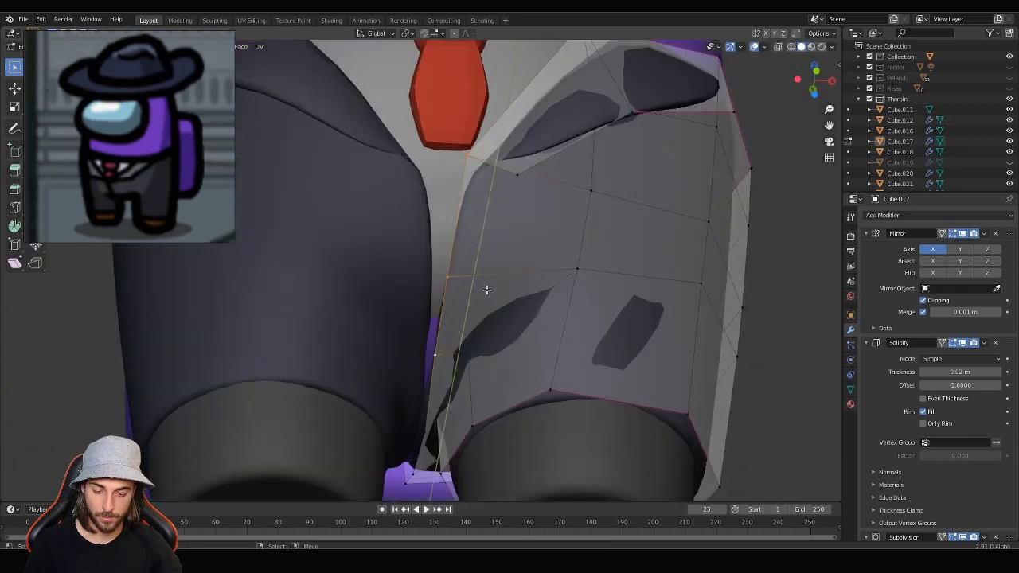
scroll(516, 315, down, 6)
scroll(515, 273, up, 4)
key(Tab)
key(ctrl+a)
scroll(424, 195, up, 4)
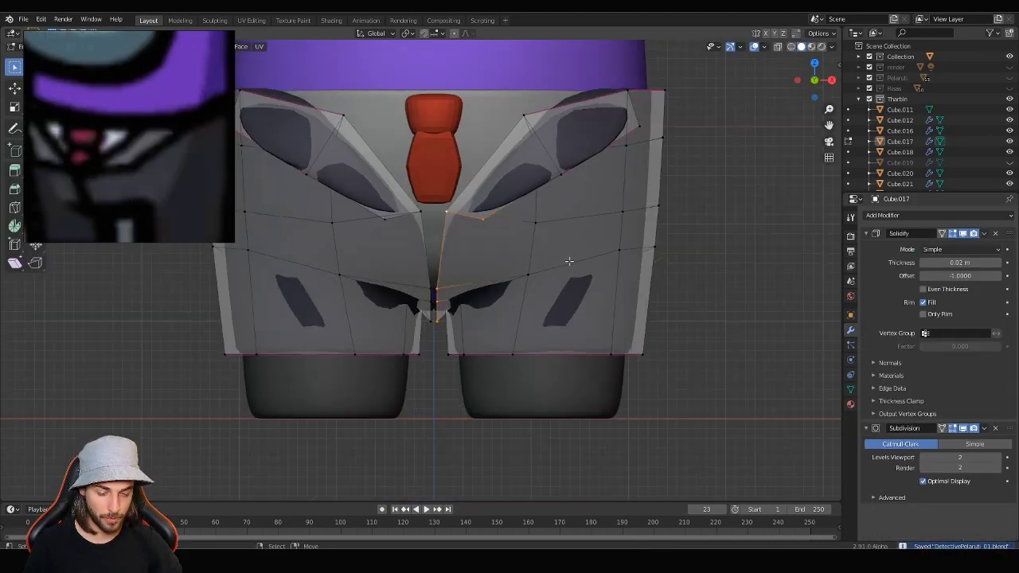
key(Tab)
scroll(423, 195, up, 3)
scroll(424, 195, up, 2)
Orbit around the jacket, toggling edit mode to inspect the smoothed suit and tie
mouse_move(423, 195)
middle_down()
mouse_move(364, 296)
mouse_move(445, 269)
middle_up()
scroll(511, 266, up, 2)
middle_drag(512, 266, 475, 326)
scroll(475, 326, down, 6)
scroll(462, 353, up, 3)
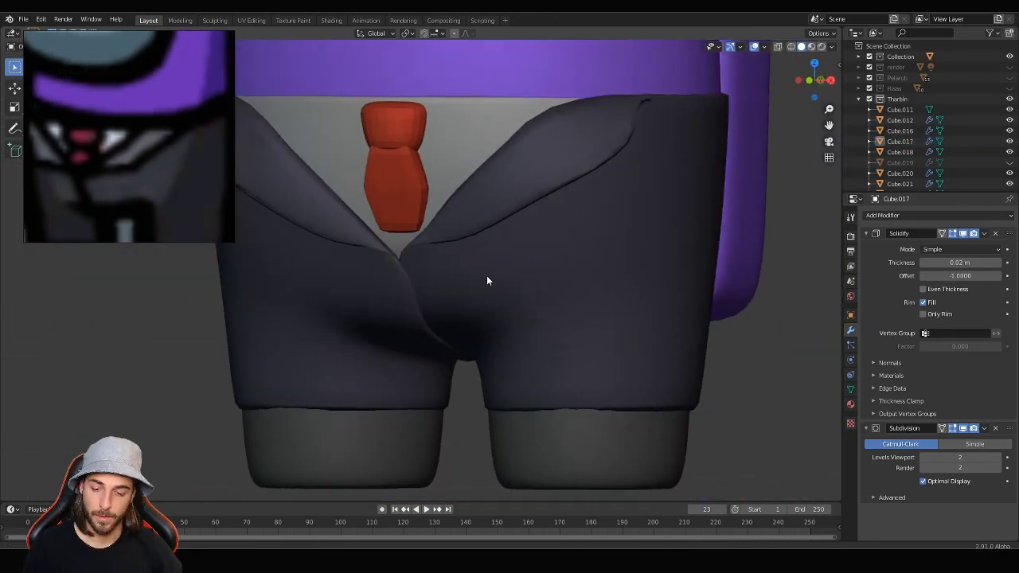
scroll(486, 275, up, 3)
key(Tab)
scroll(555, 280, down, 5)
key(Tab)
scroll(554, 280, up, 3)
middle_drag(496, 223, 585, 281)
key(Tab)
scroll(584, 281, down, 3)
Move the white shirt's vertices vertically with G Z
click(461, 168)
key(Tab)
key(g)
key(z)
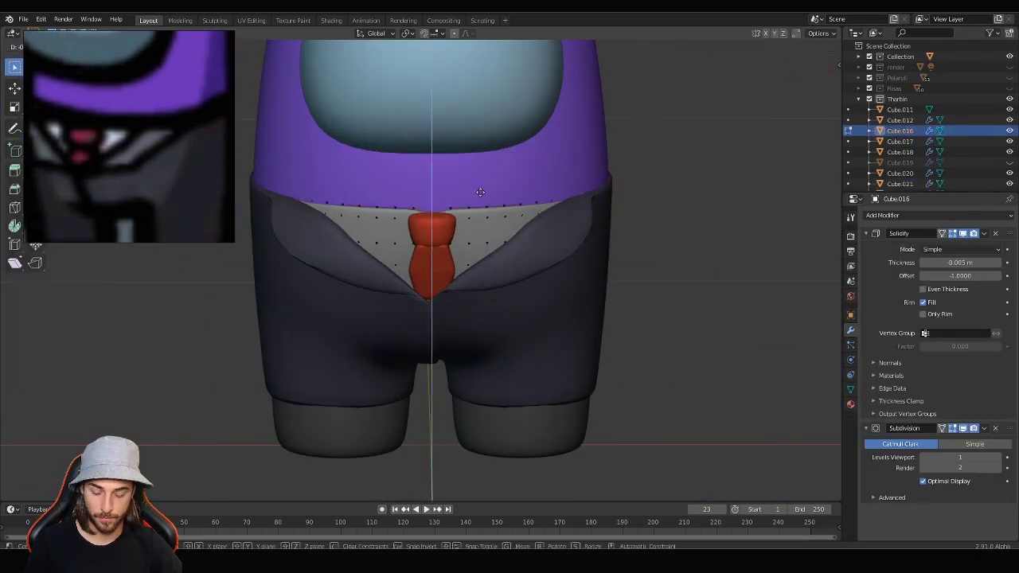
key(Tab)
middle_drag(529, 174, 557, 228)
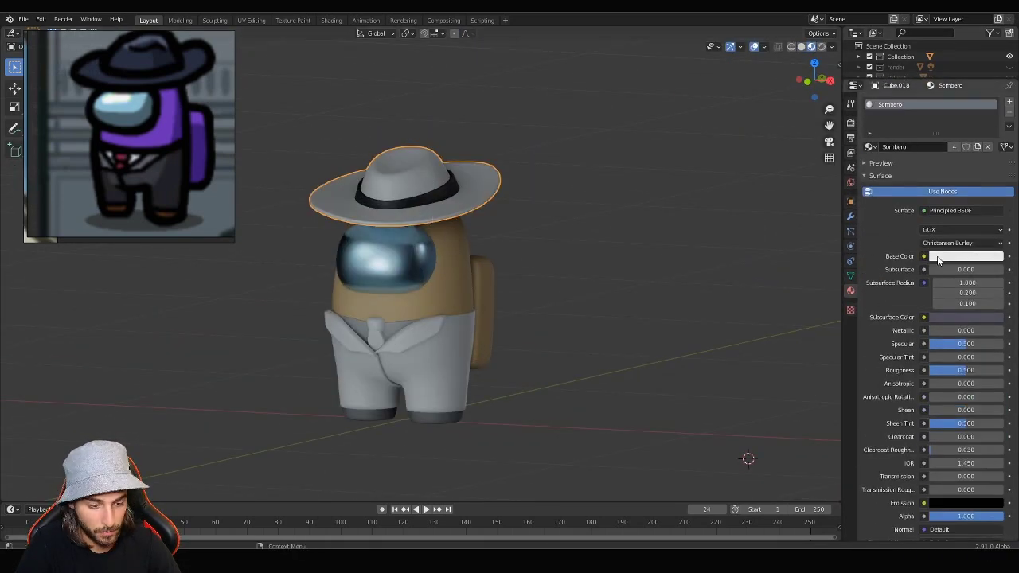
Check the materials on the red tie, the dark suit jacket and the legs
click(374, 342)
click(386, 346)
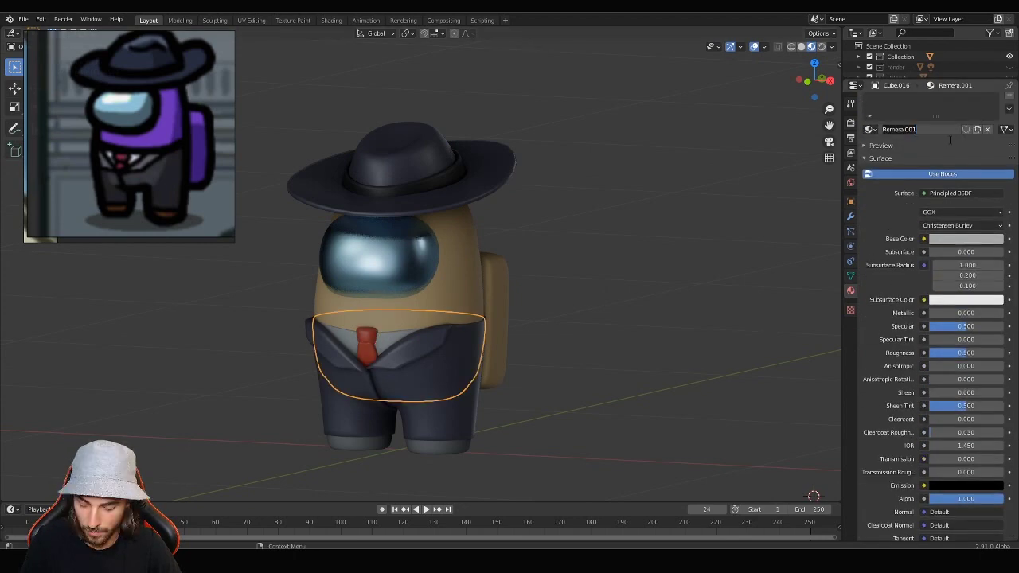
click(447, 440)
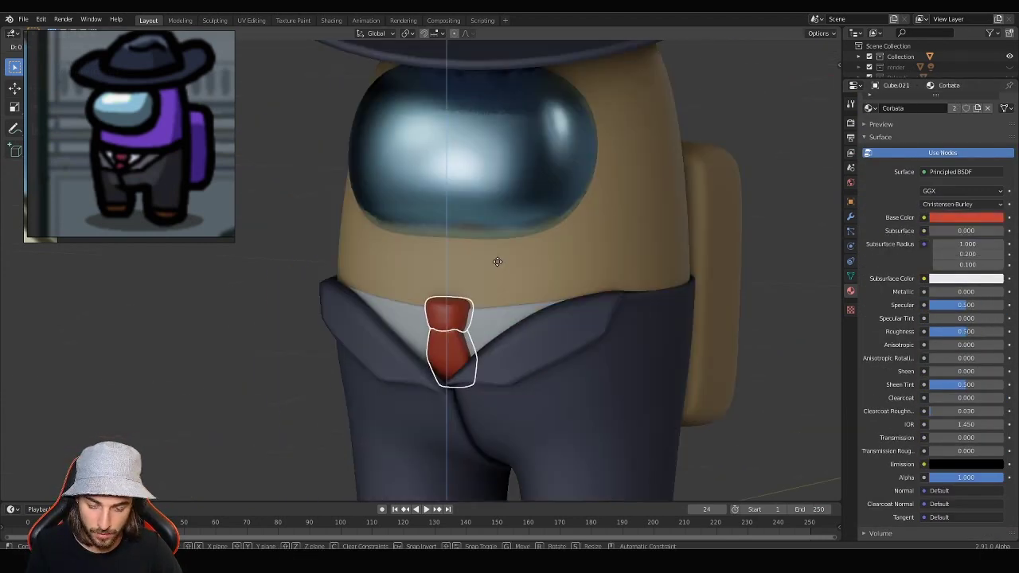
scroll(462, 257, up, 2)
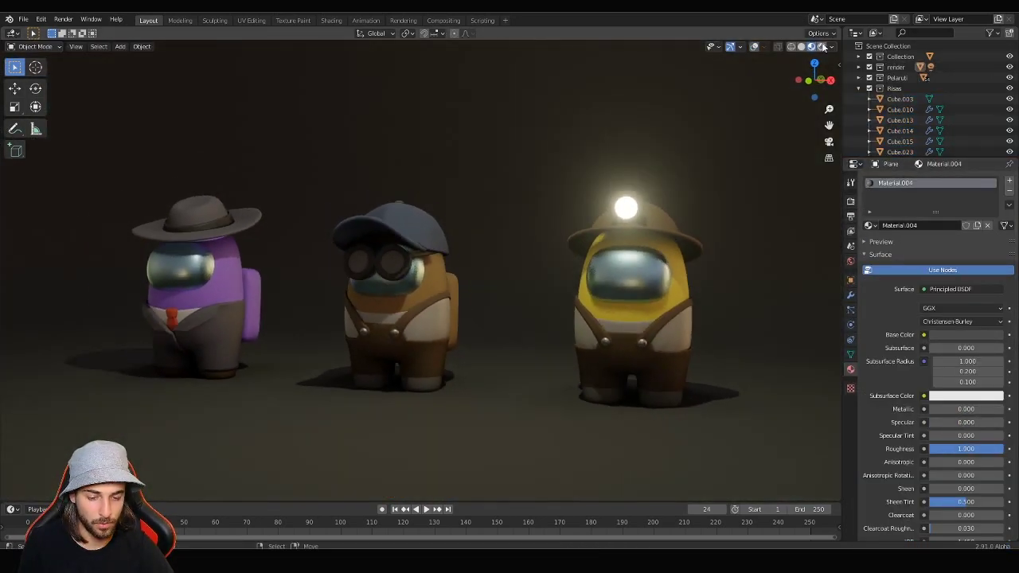
Enable and expand Bloom in Render Properties, then pan and orbit across all three crewmates
click(871, 265)
click(884, 265)
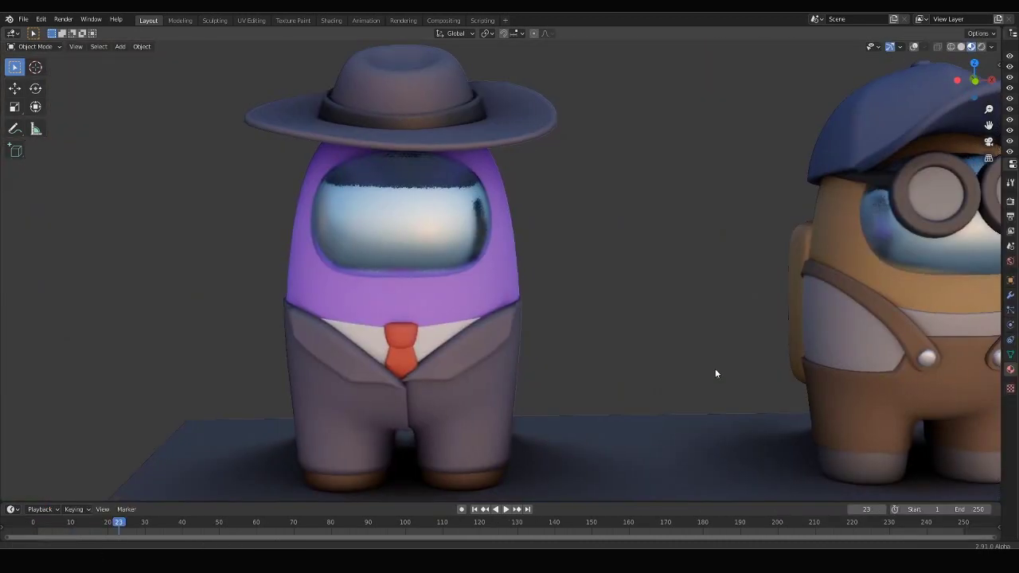
mouse_move(715, 373)
shift+middle_down()
mouse_move(106, 366)
mouse_move(802, 399)
shift+middle_up()
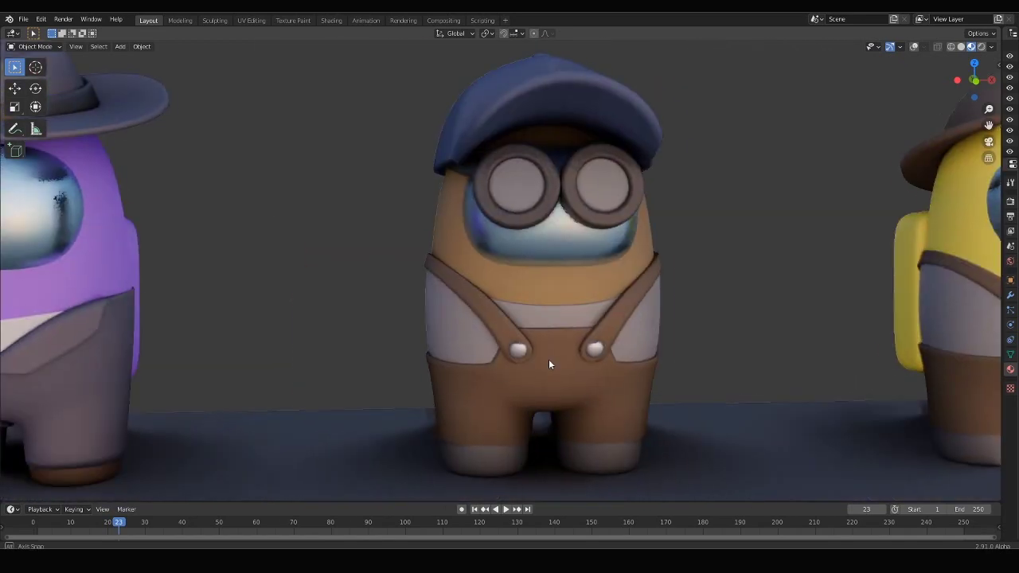
mouse_move(548, 359)
middle_down()
mouse_move(613, 363)
mouse_move(434, 359)
mouse_move(450, 376)
mouse_move(543, 364)
middle_up()
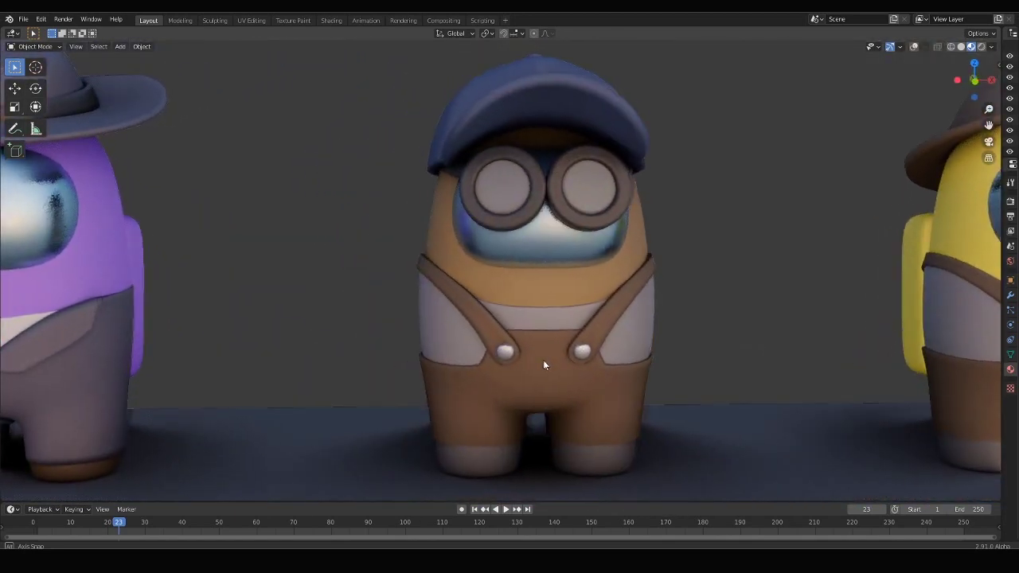